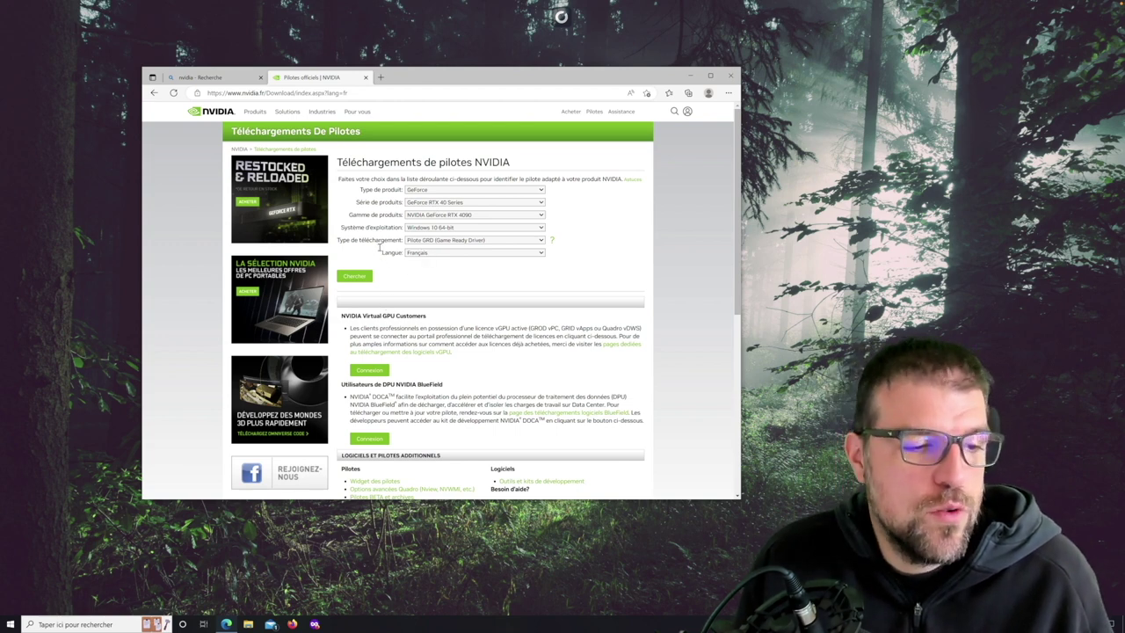
# Step: Minimize the browser window and open the Gestionnaire de périphériques
pyautogui.click(227, 624)
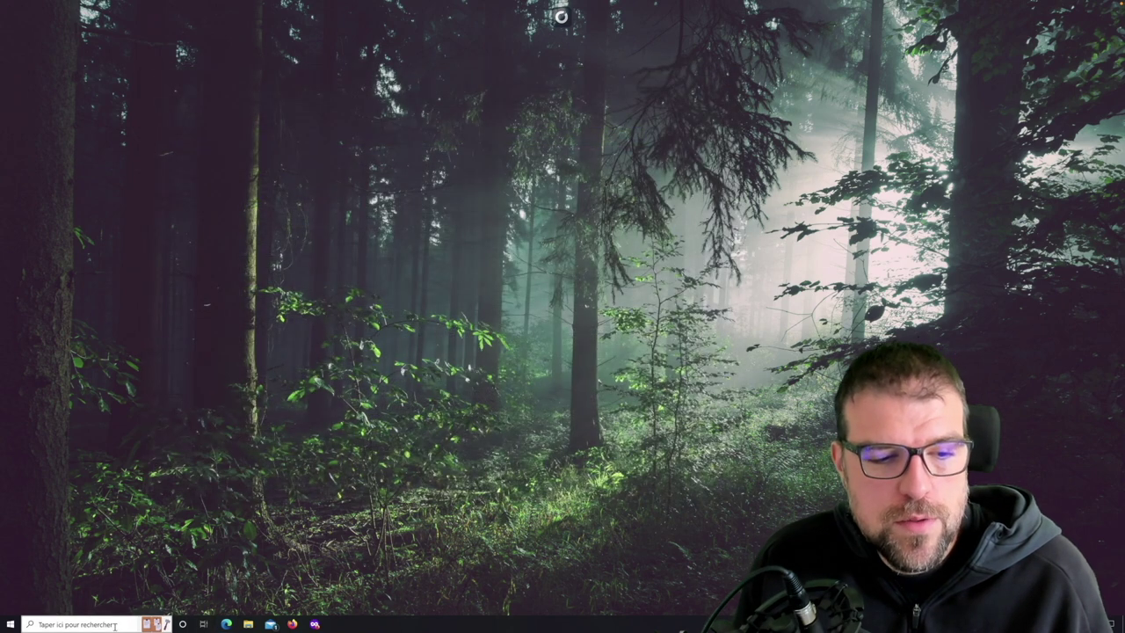
pyautogui.click(129, 624)
pyautogui.write('gestionna')
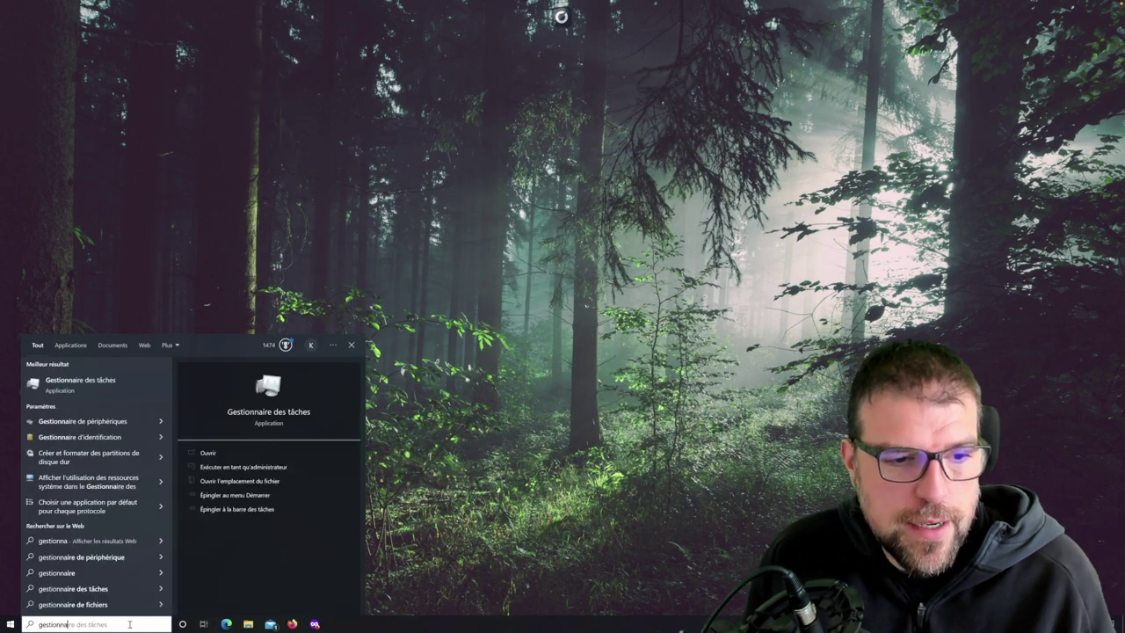
pyautogui.click(119, 422)
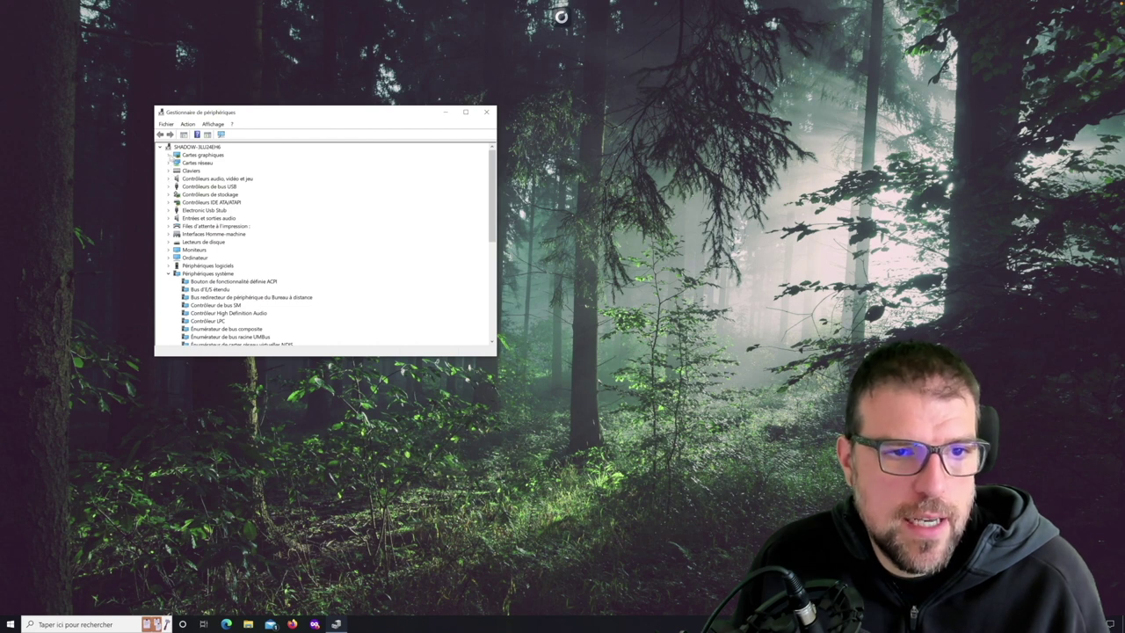
# Step: Run an automatic driver update search for the NVIDIA graphics card under Cartes graphiques, and close the device manager
pyautogui.click(168, 155)
pyautogui.rightClick(204, 162)
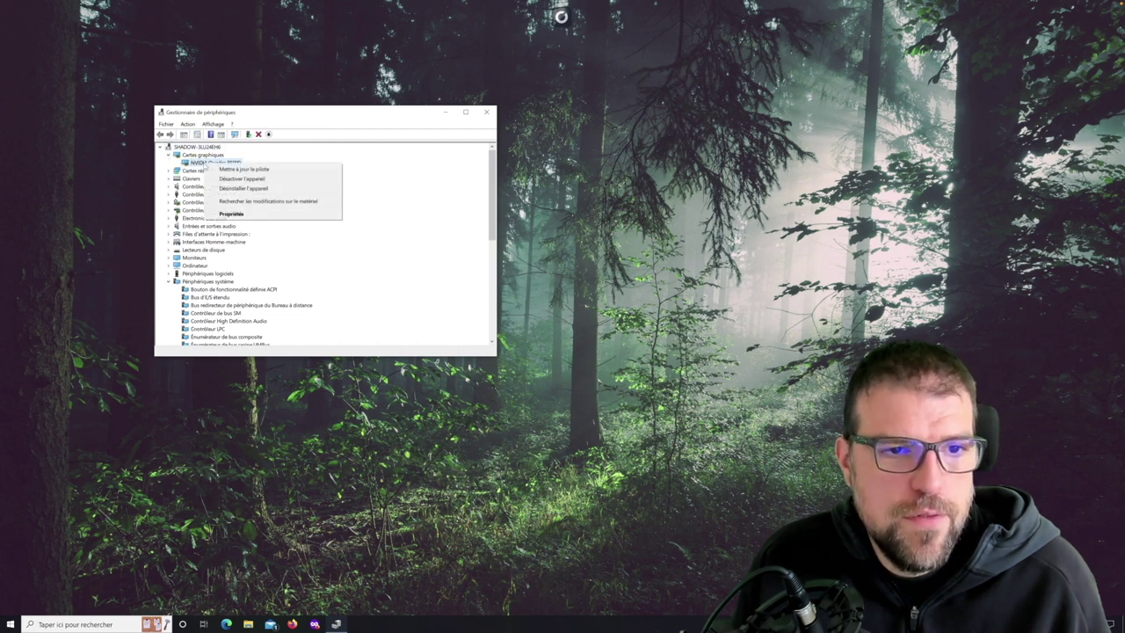
pyautogui.click(270, 171)
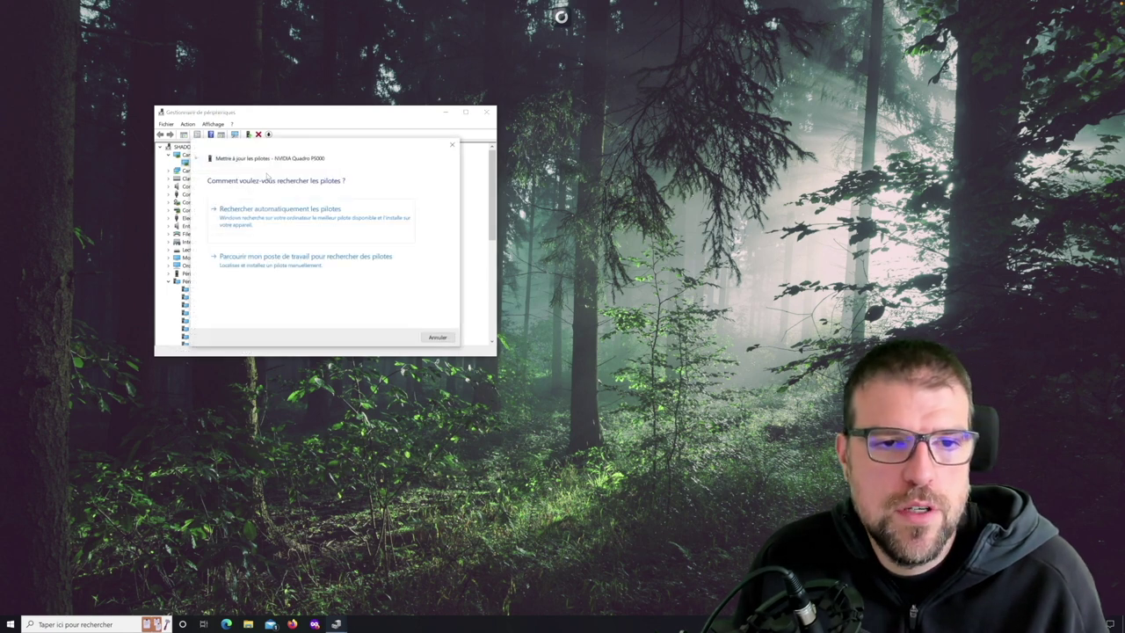
pyautogui.click(274, 211)
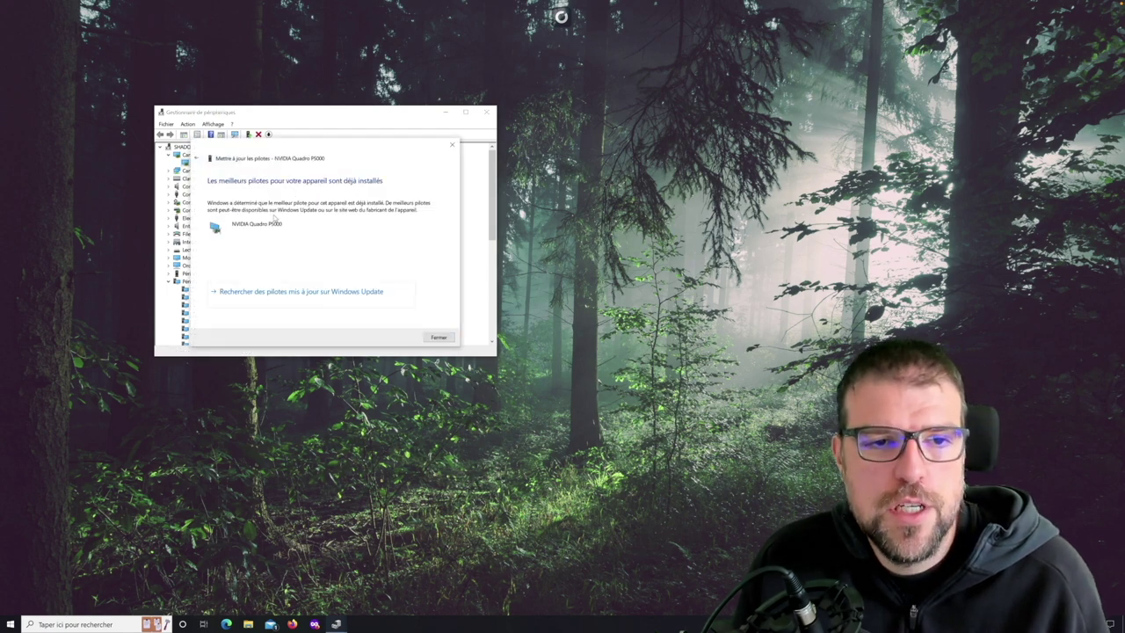
pyautogui.click(439, 338)
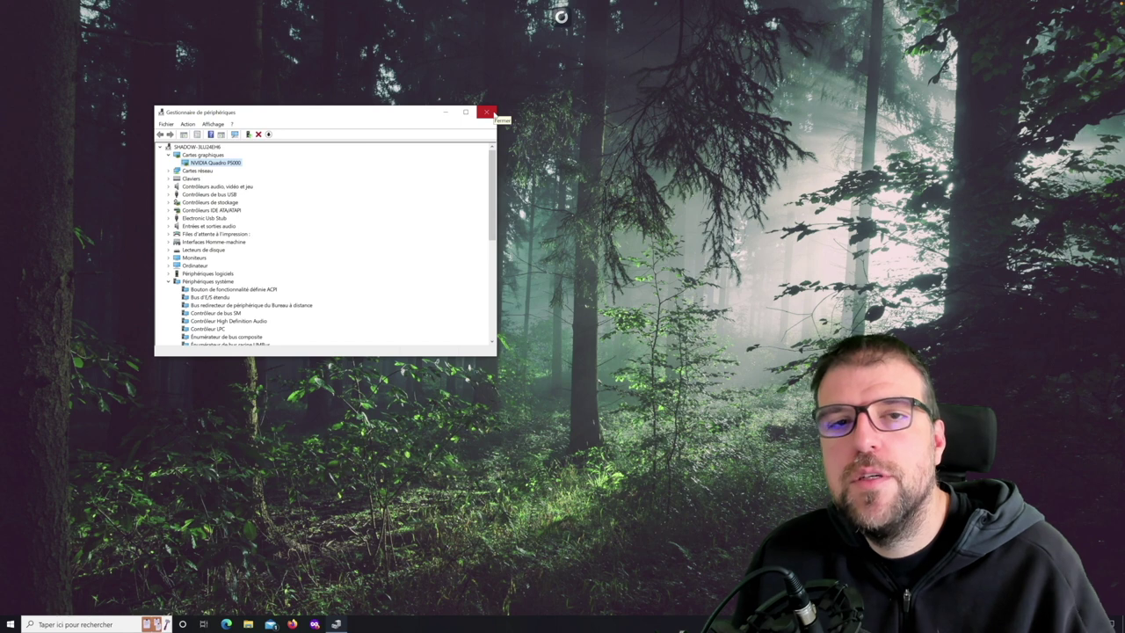
pyautogui.click(493, 114)
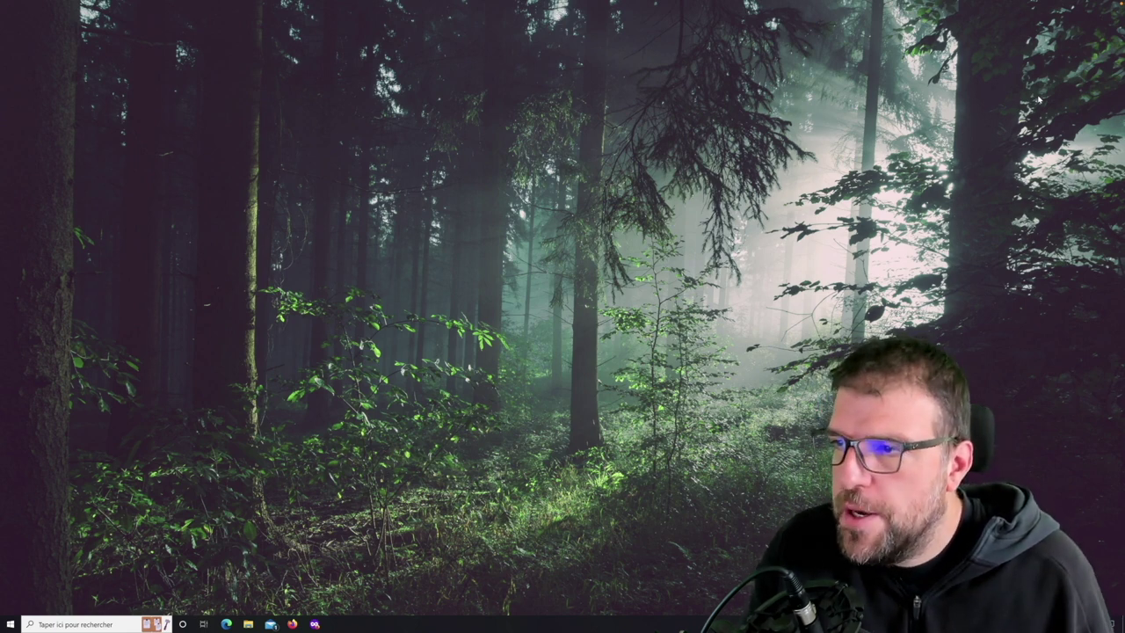
# Step: Open the Jeux section of the Windows settings
pyautogui.click(134, 624)
pyautogui.write('para')
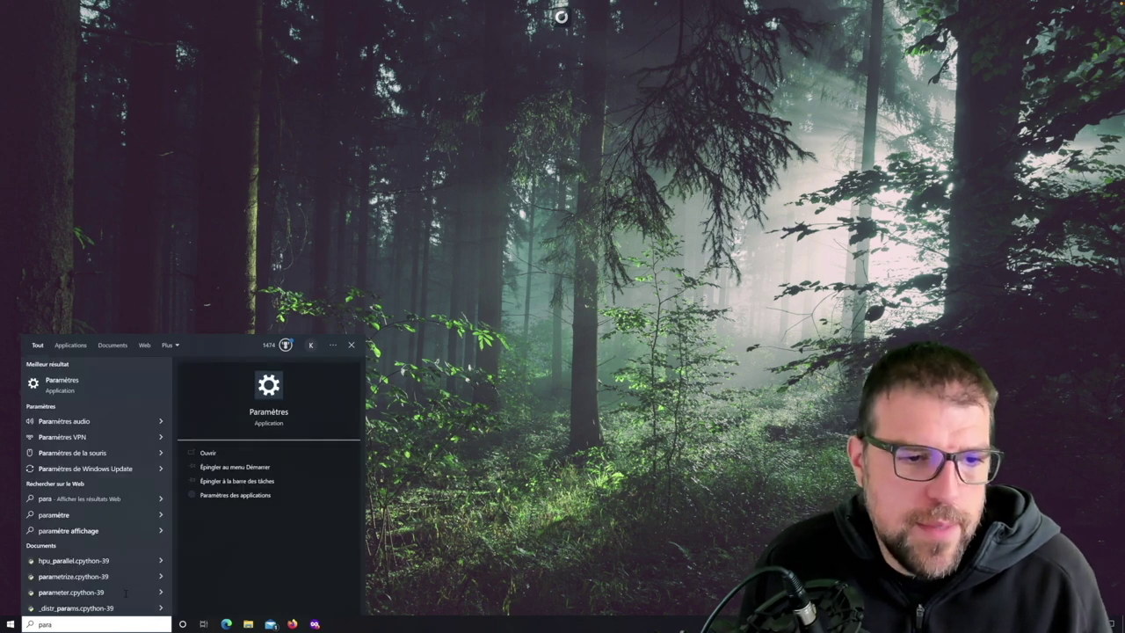
pyautogui.click(61, 384)
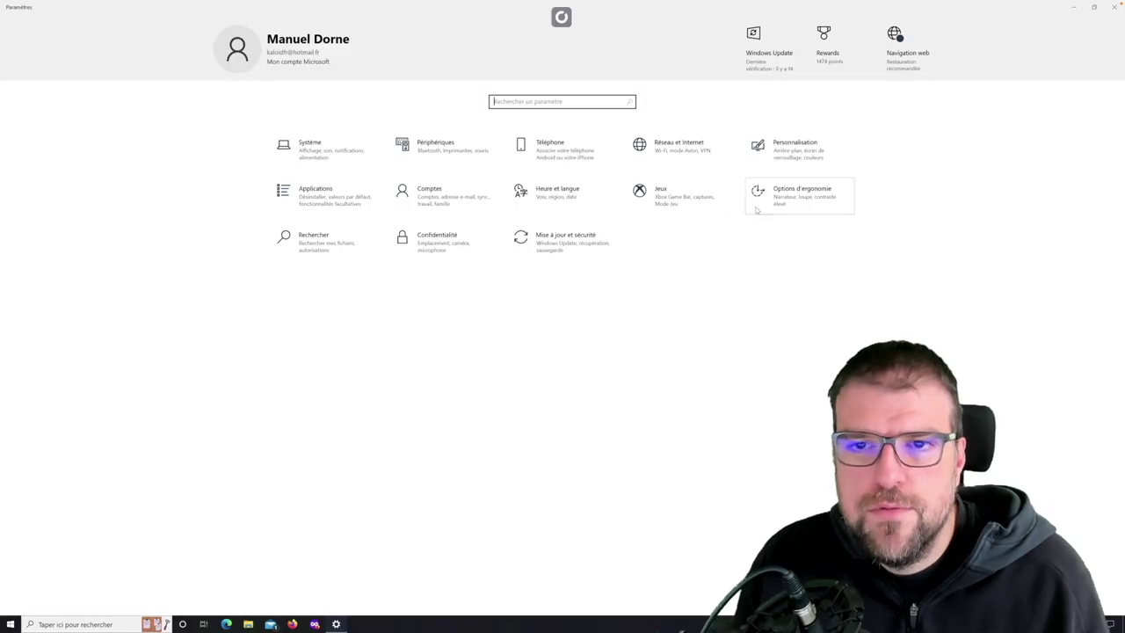
pyautogui.click(661, 193)
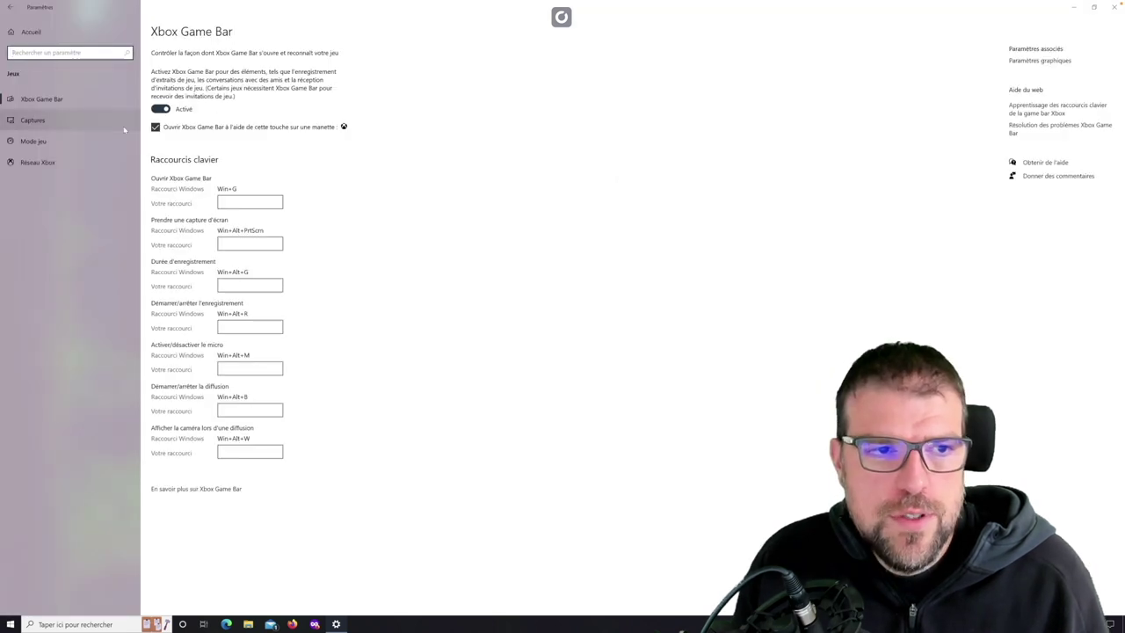
# Step: Switch Mode Jeu off and back on so it is set to Activé, and close the settings
pyautogui.click(33, 142)
pyautogui.click(159, 84)
pyautogui.click(159, 84)
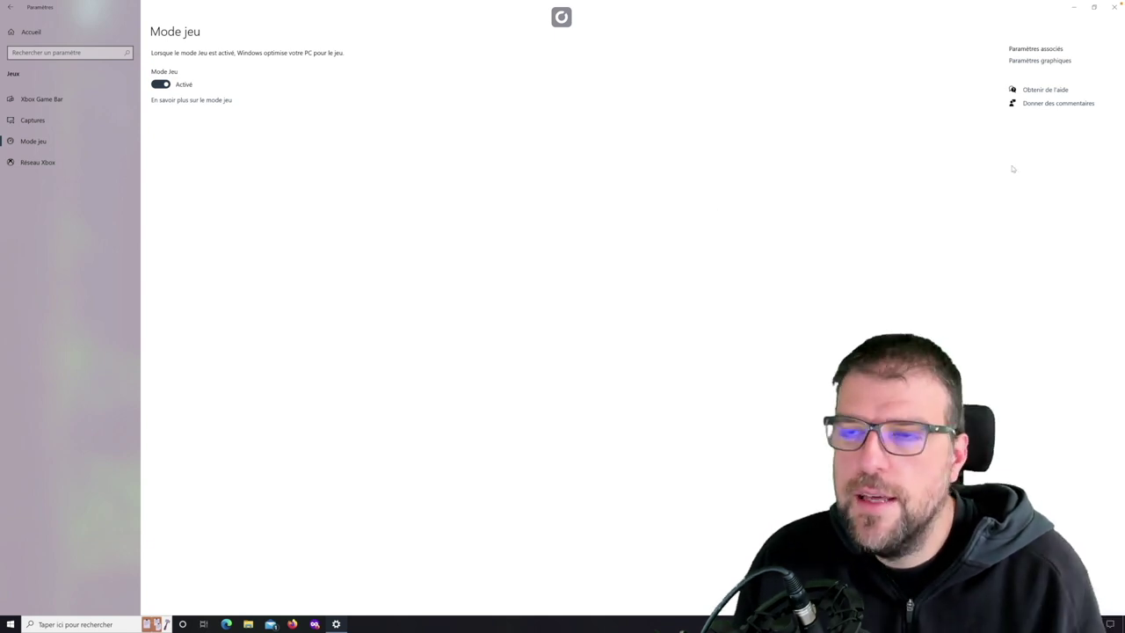
pyautogui.click(1114, 7)
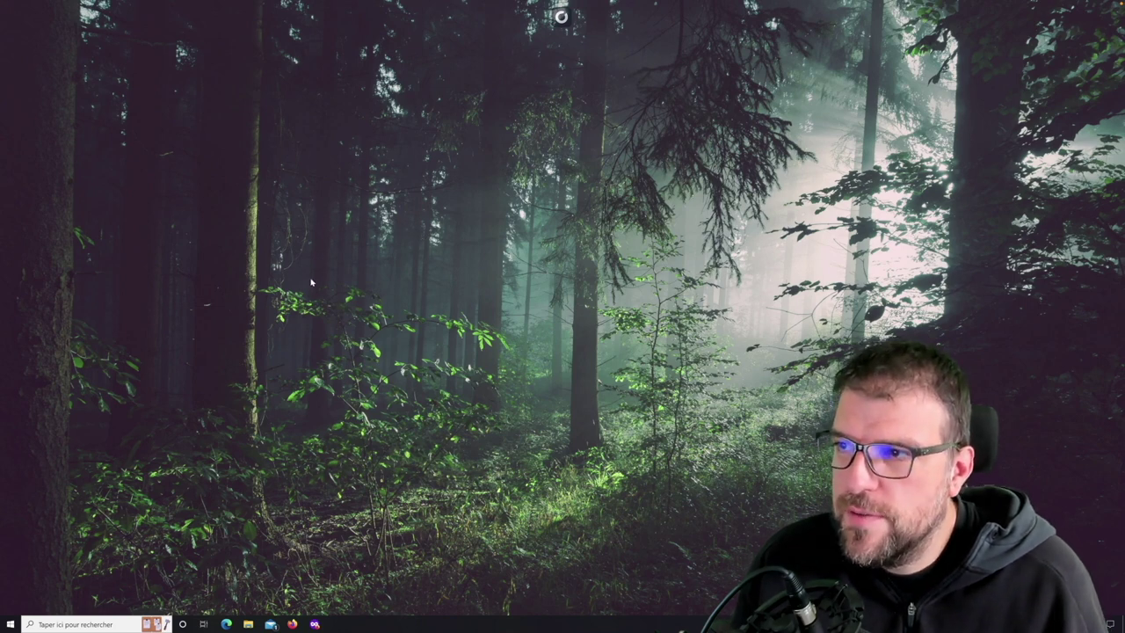
# Step: Launch dxdiag and accept the check of the drivers' digital signatures
pyautogui.click(93, 623)
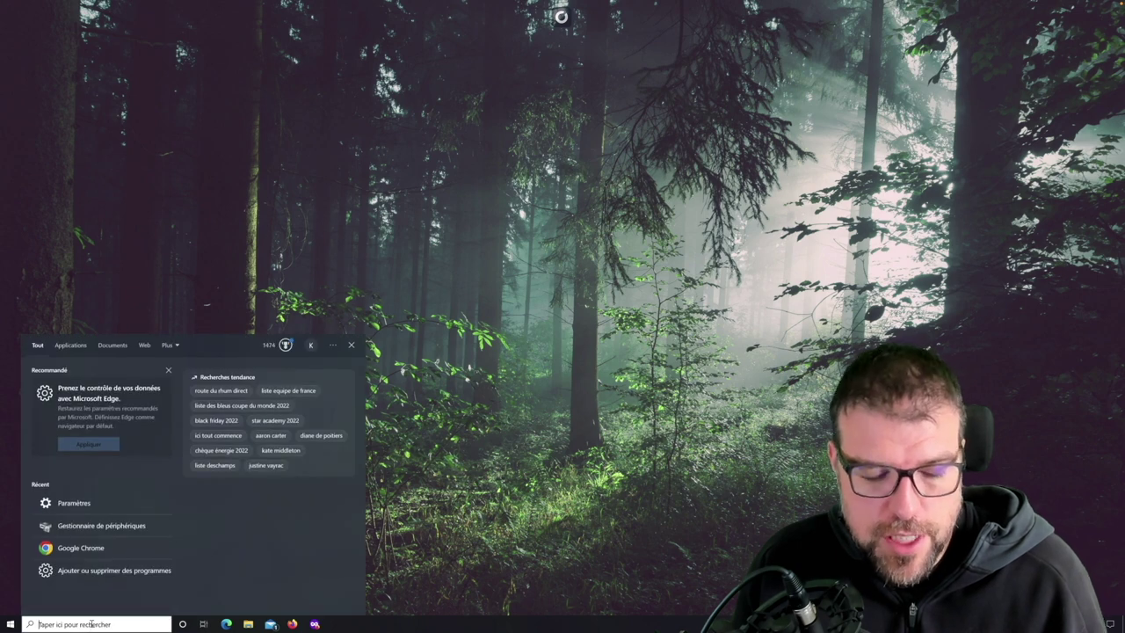
pyautogui.write('dxd')
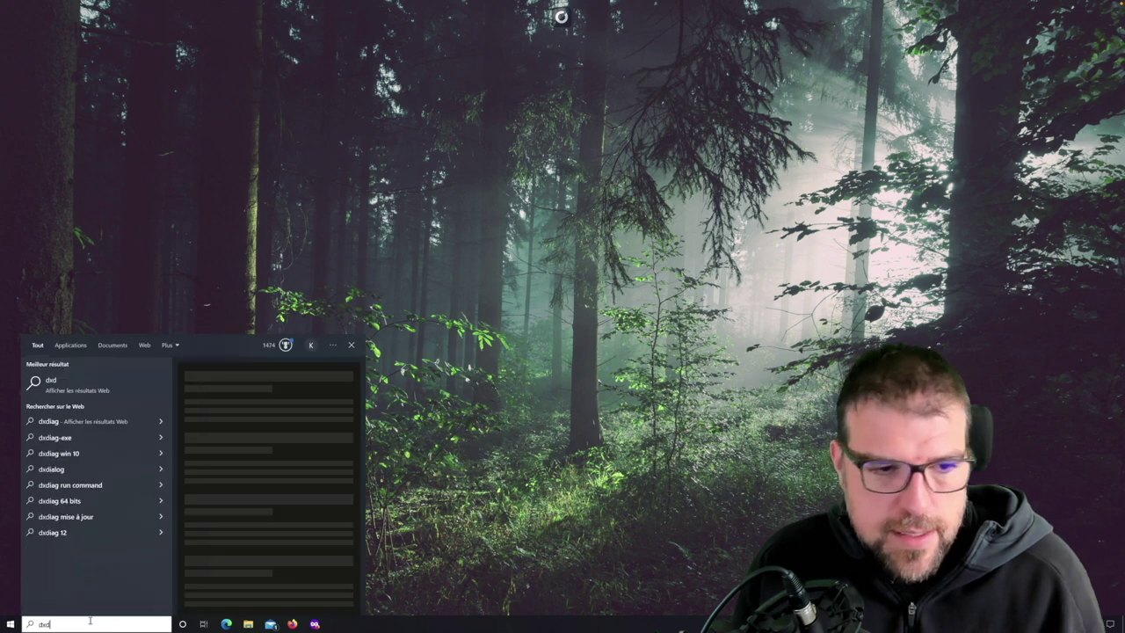
pyautogui.write('iag')
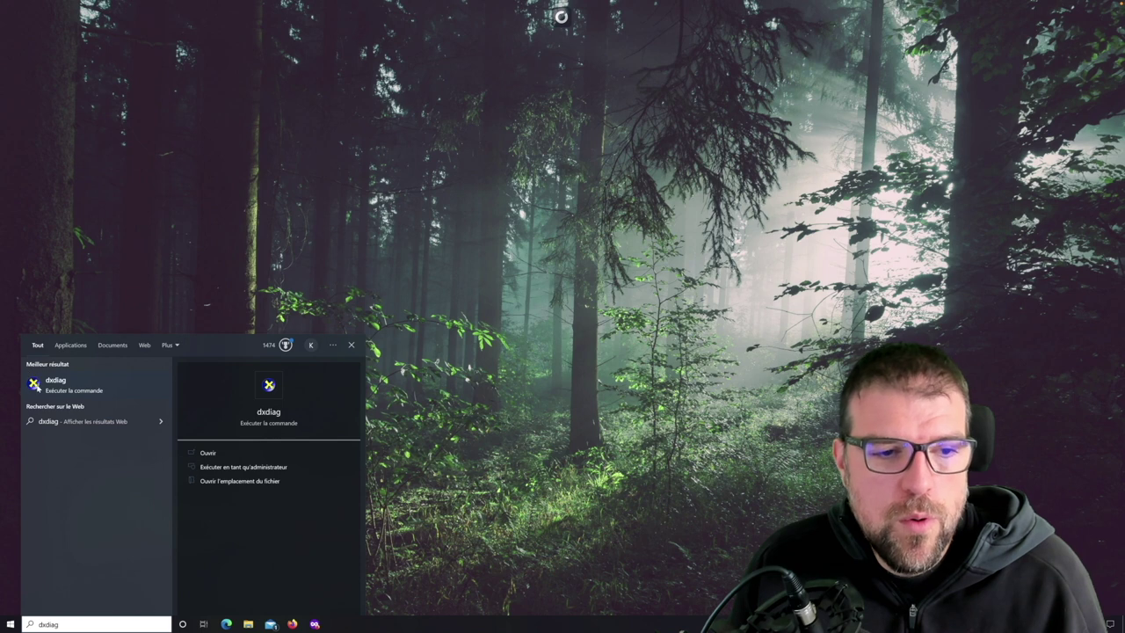
pyautogui.click(52, 384)
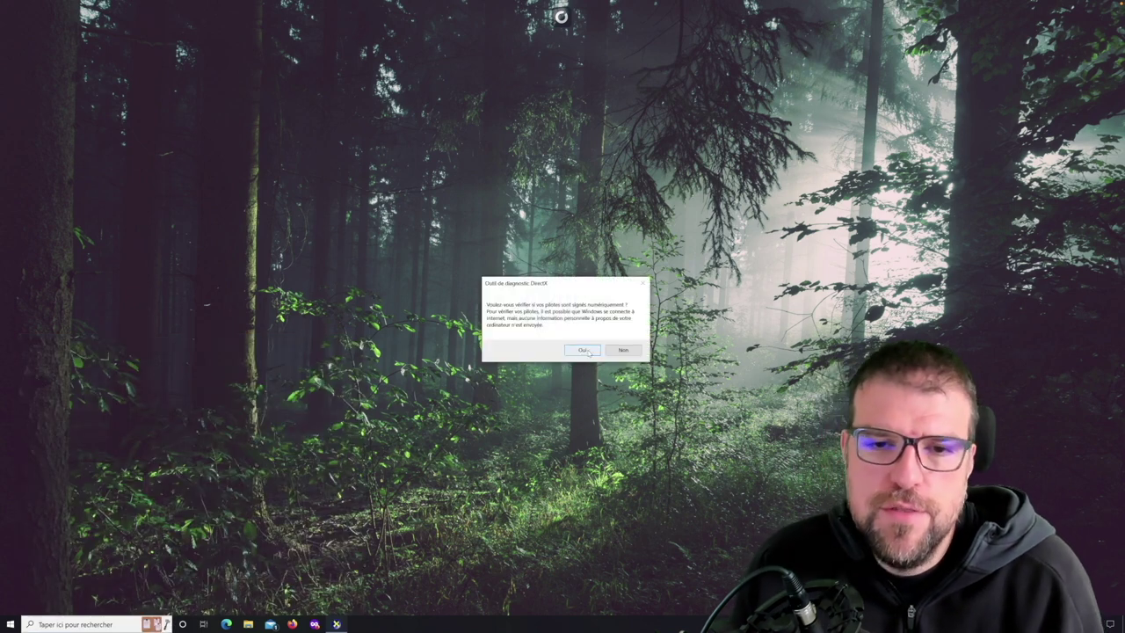
pyautogui.click(582, 349)
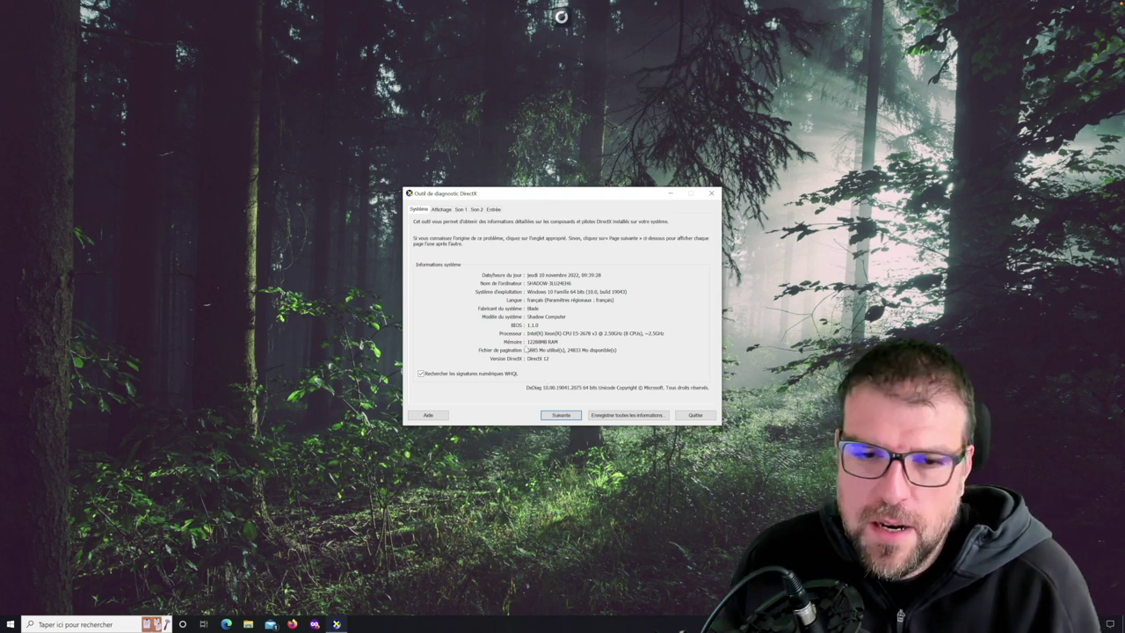
# Step: Review the system and display information in the DirectX diagnostic tool, and close it
pyautogui.moveTo(493, 193); pyautogui.dragTo(441, 142)
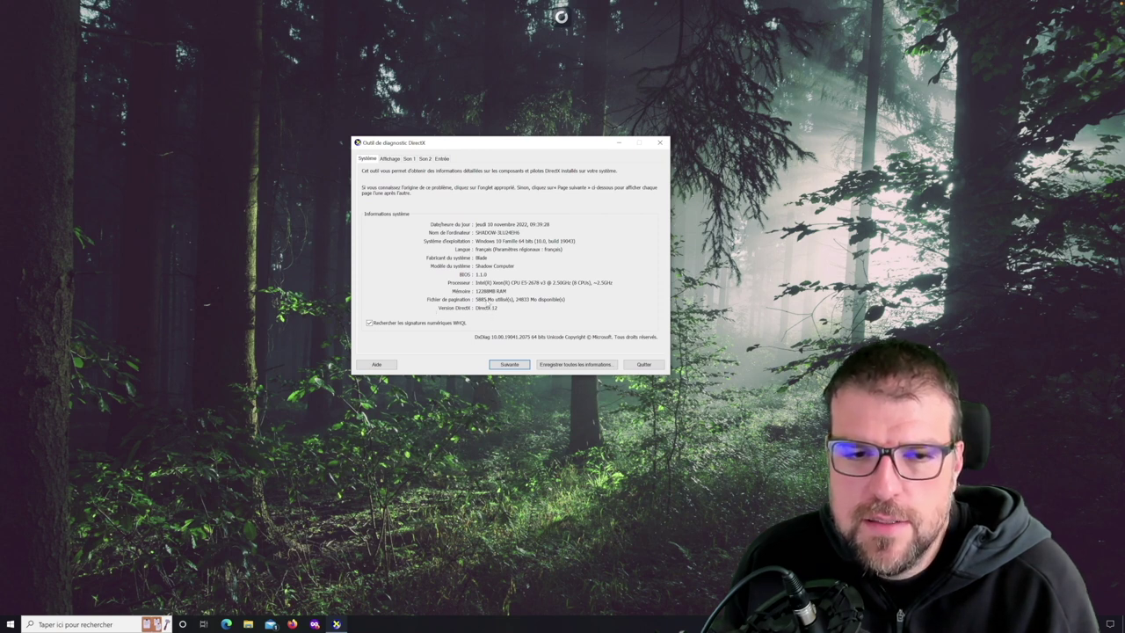
pyautogui.click(509, 362)
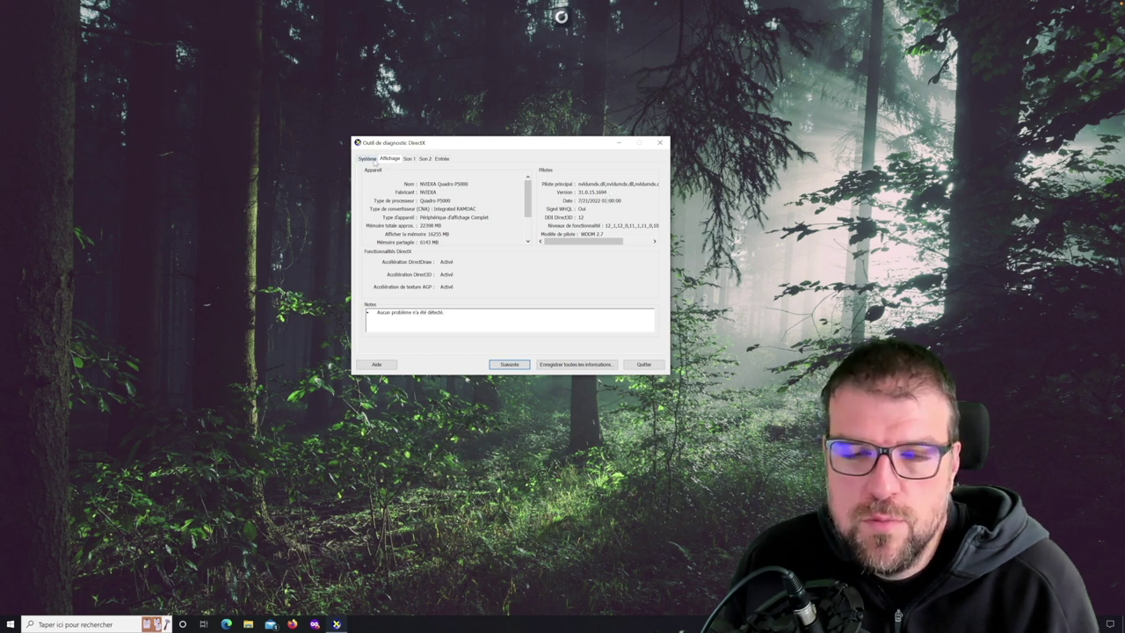
pyautogui.click(375, 160)
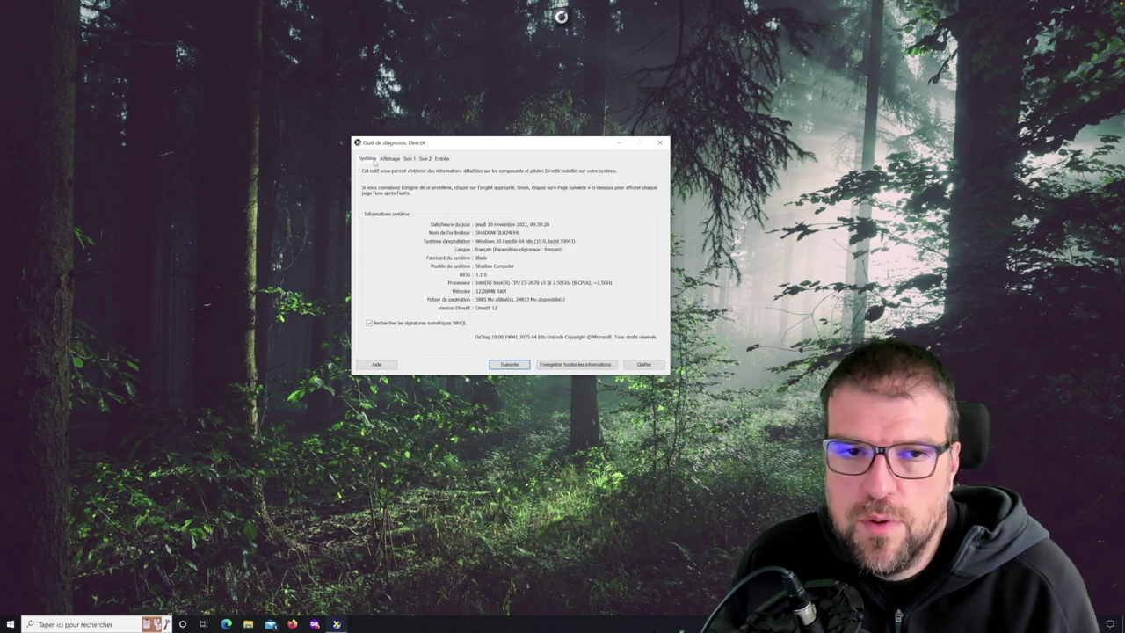
pyautogui.click(662, 143)
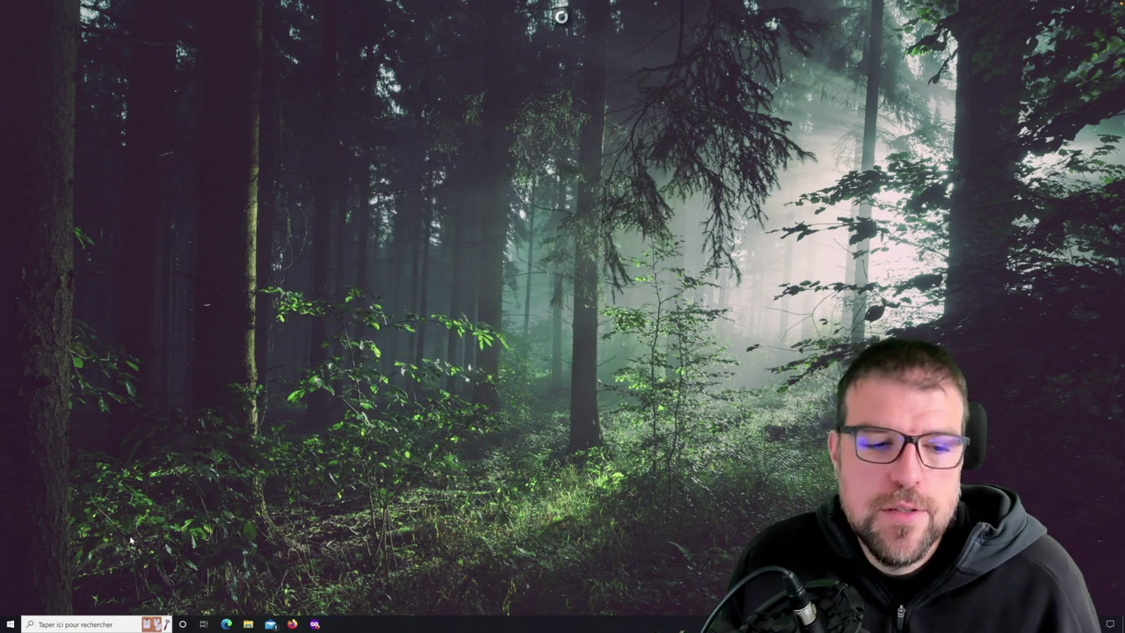
# Step: Search Windows for startup settings and open Applications de démarrage
pyautogui.click(102, 622)
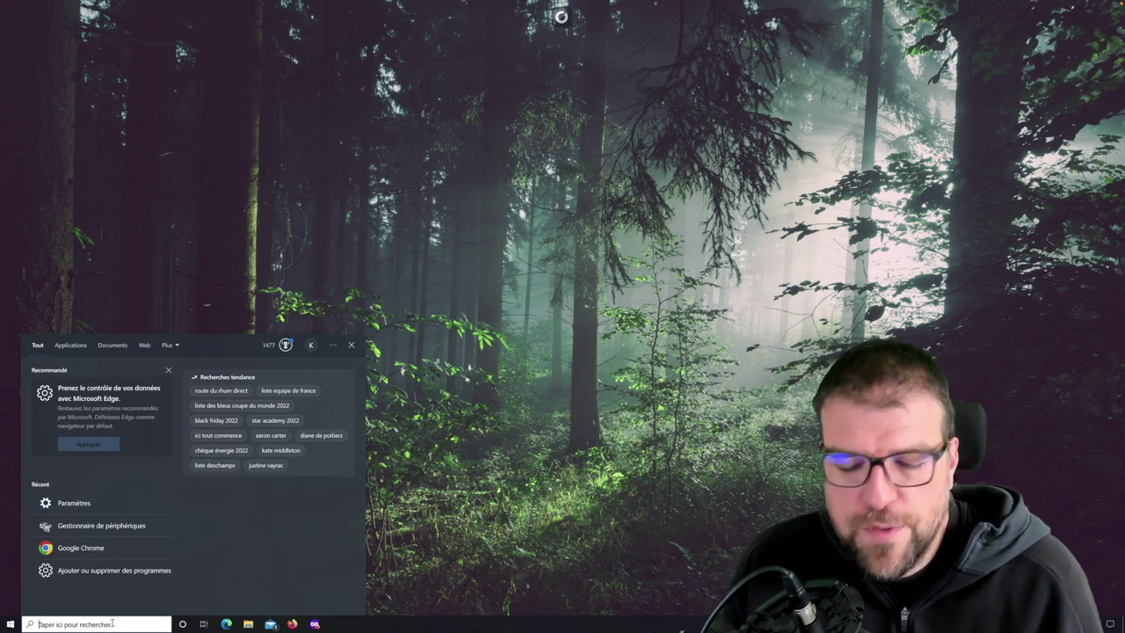
pyautogui.write('d')
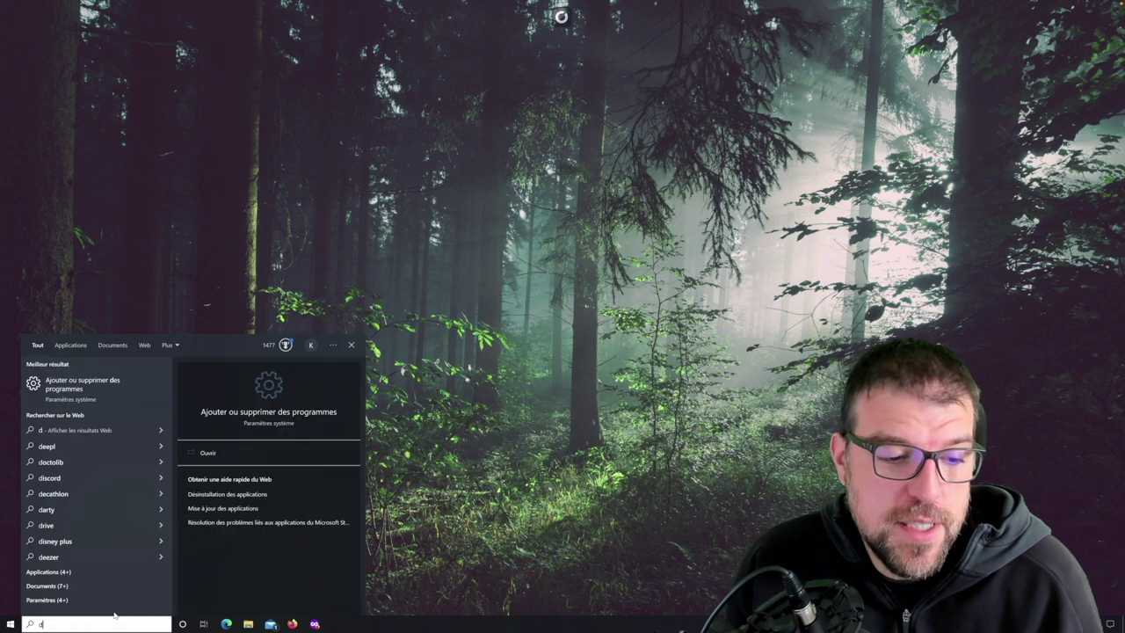
pyautogui.write('émarr')
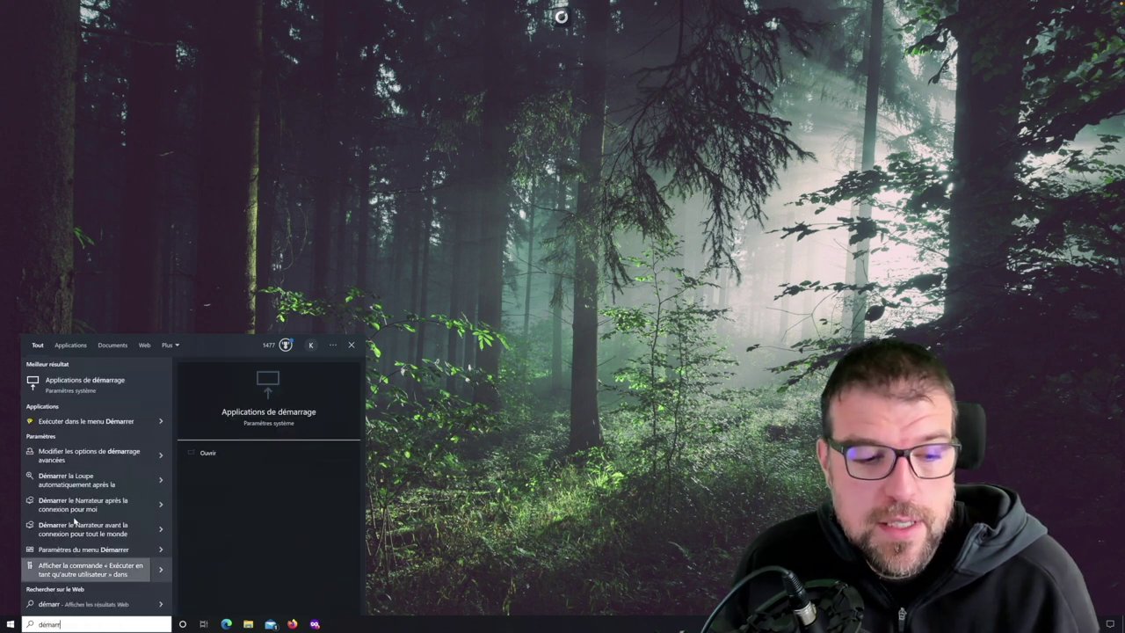
pyautogui.click(89, 381)
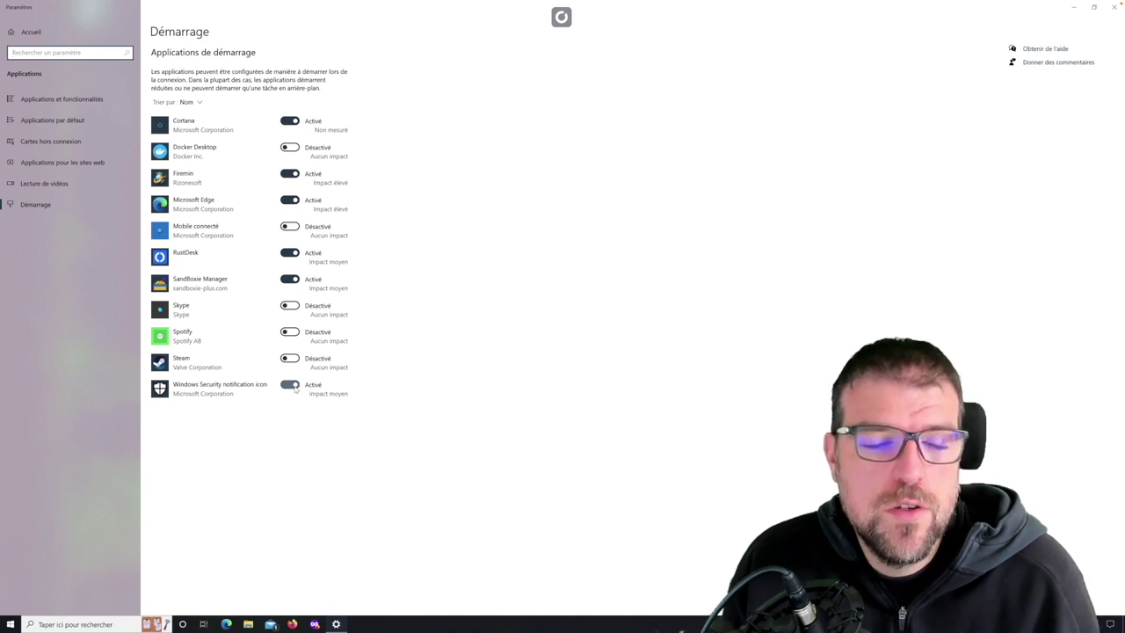
# Step: Disable RustDesk, SandBoxie Manager and Cortana as startup applications, and close the settings
pyautogui.click(293, 262)
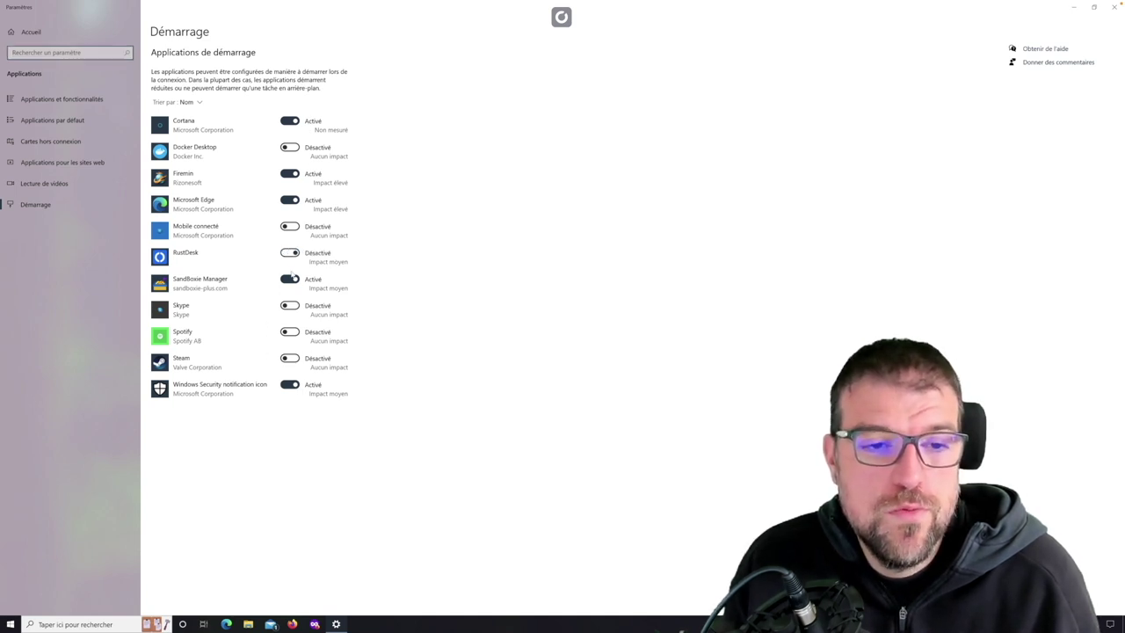
pyautogui.click(290, 279)
pyautogui.click(290, 123)
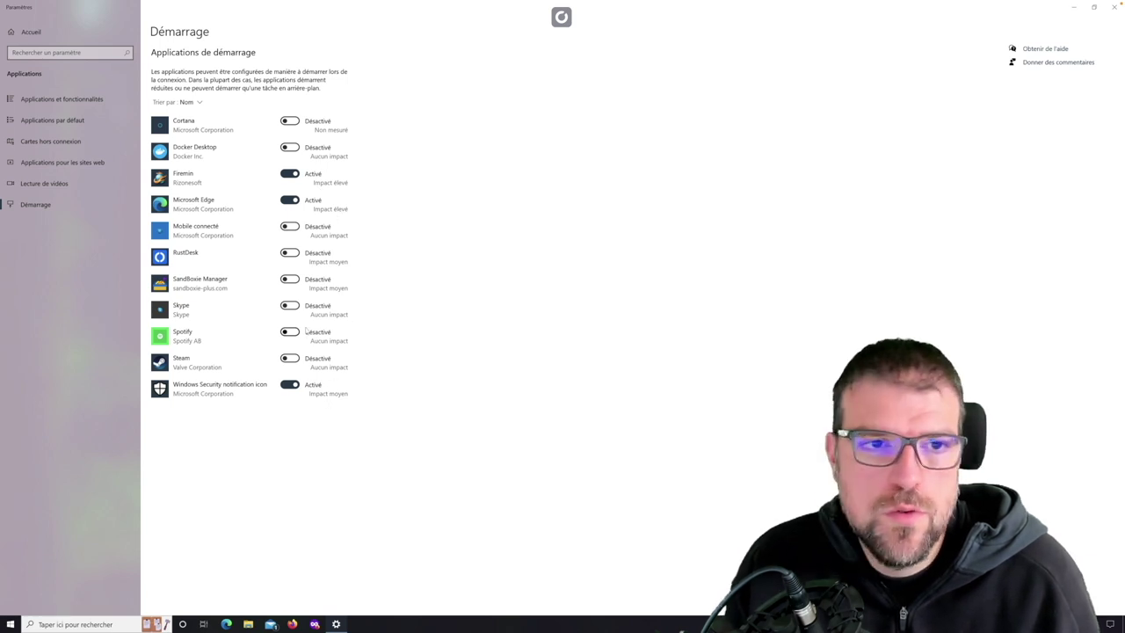
pyautogui.click(1114, 7)
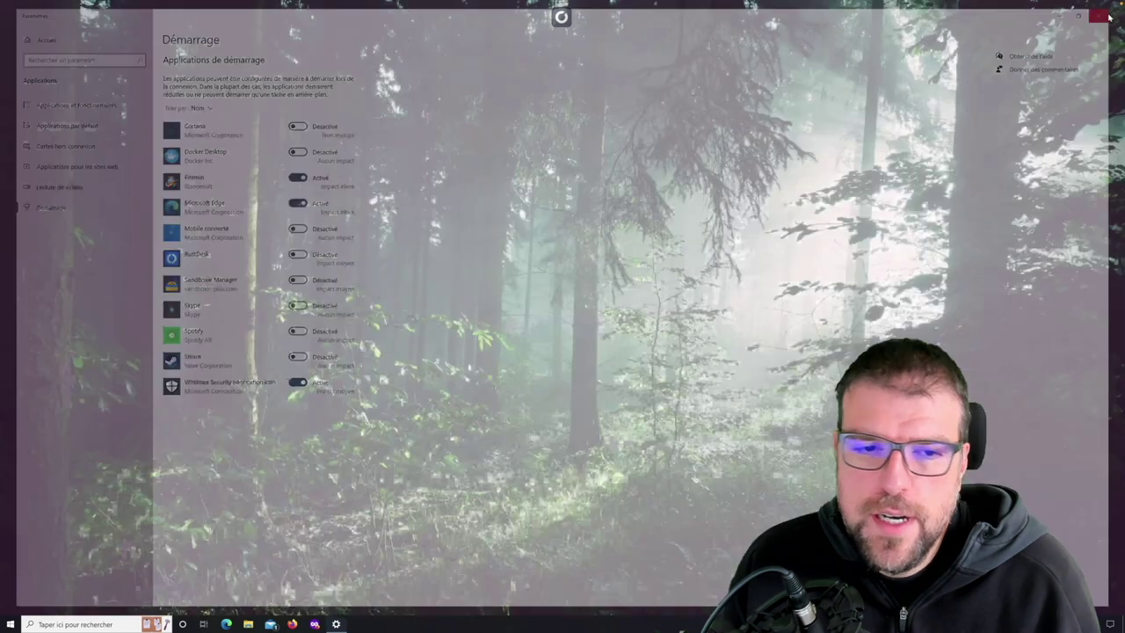
# Step: Search Windows for "task manager" and open the Gestionnaire des tâches
pyautogui.click(101, 624)
pyautogui.write('gestio')
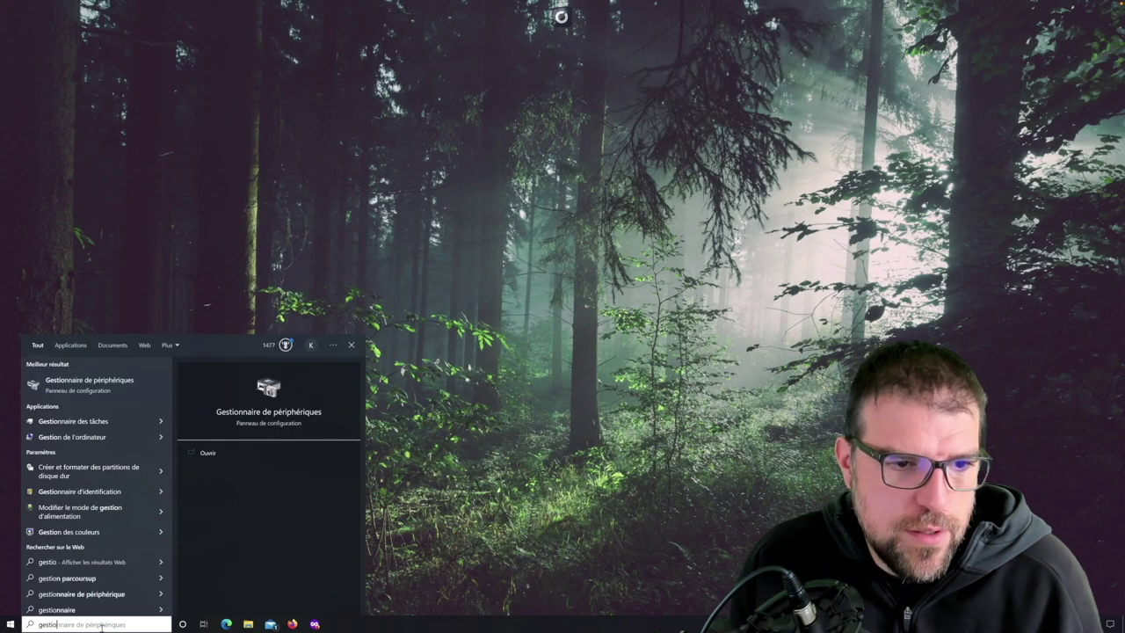
pyautogui.hotkey('ctrl', 'a')
pyautogui.write('task manager')
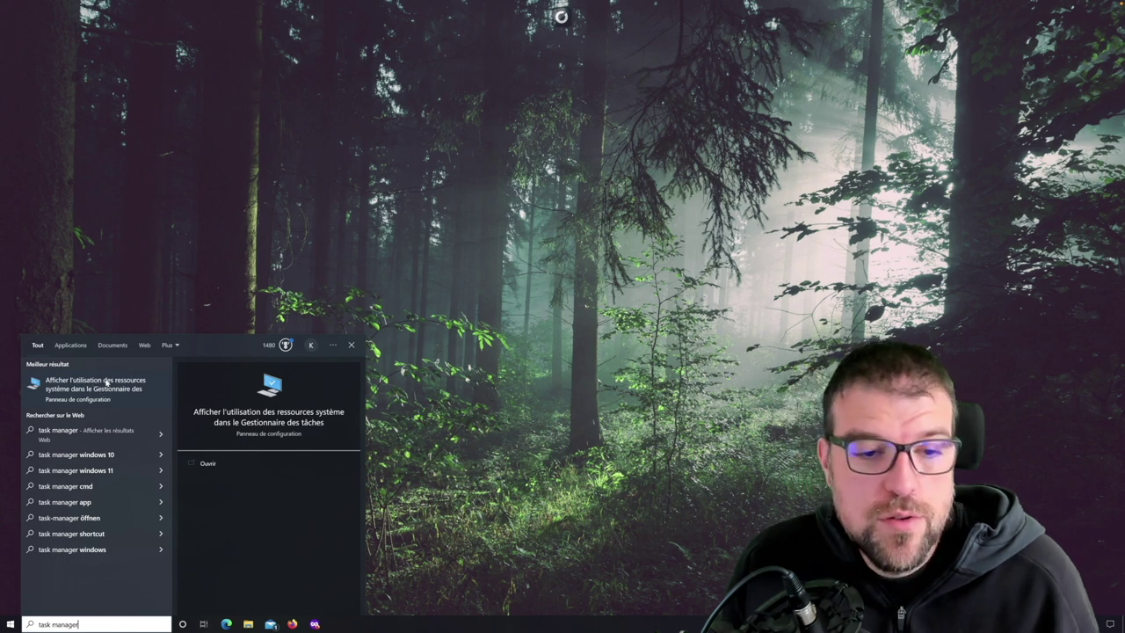
pyautogui.click(108, 385)
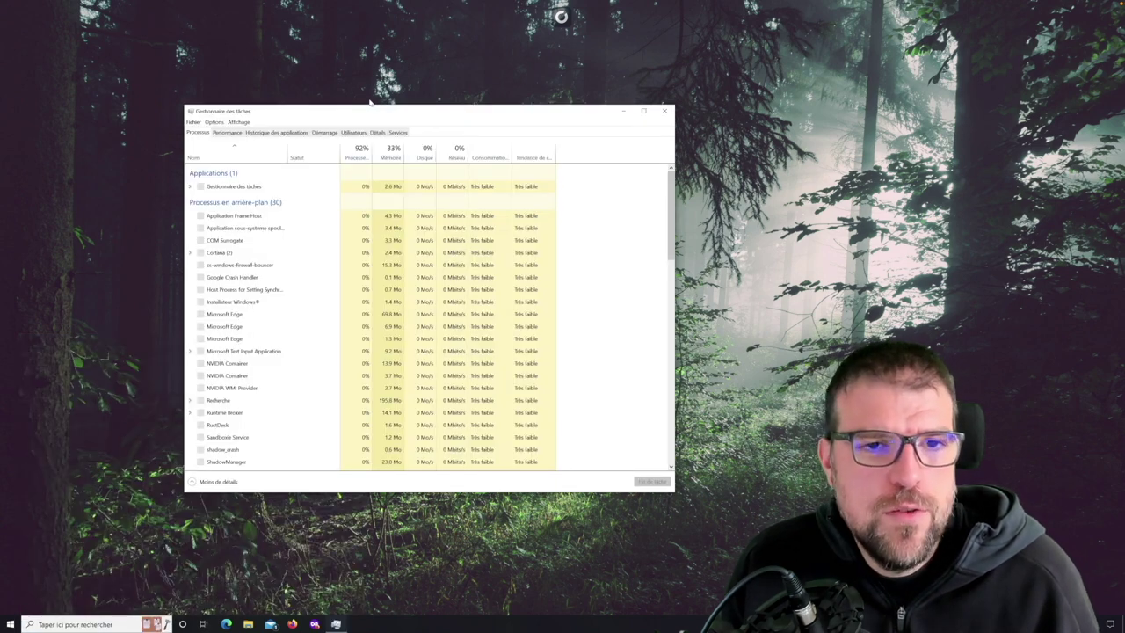
# Step: Move the task manager window aside and sort the processes by processor usage, followed by memory usage
pyautogui.moveTo(365, 118); pyautogui.dragTo(308, 116)
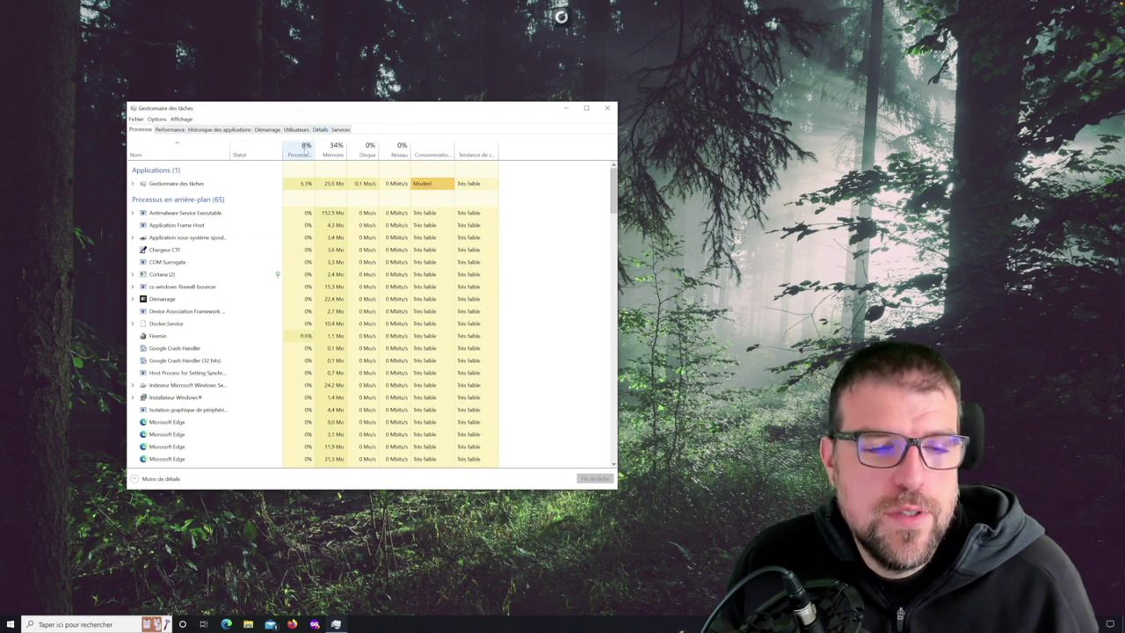
pyautogui.click(298, 151)
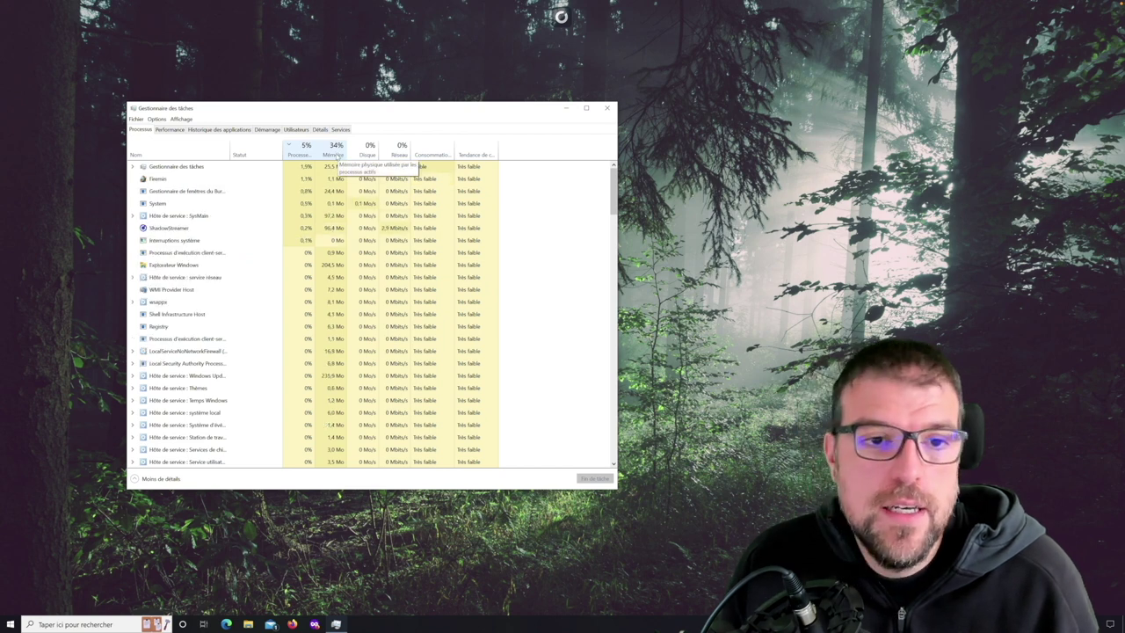
pyautogui.click(334, 155)
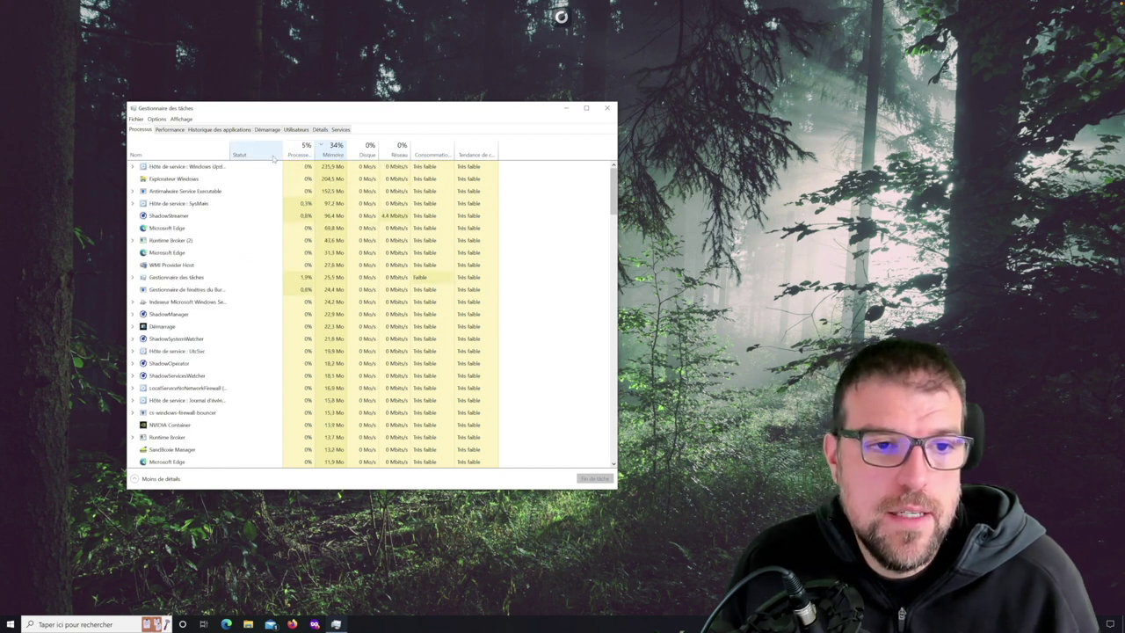
# Step: Sort the task manager's processes by memory usage, network usage and energy consumption
pyautogui.click(336, 155)
pyautogui.click(336, 153)
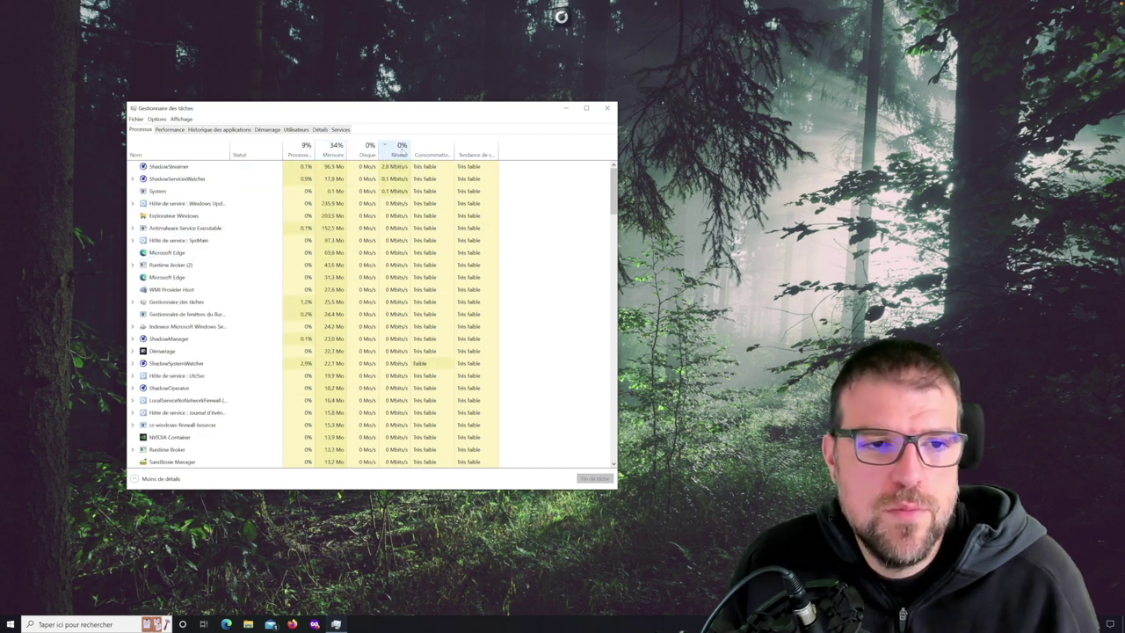
pyautogui.click(431, 154)
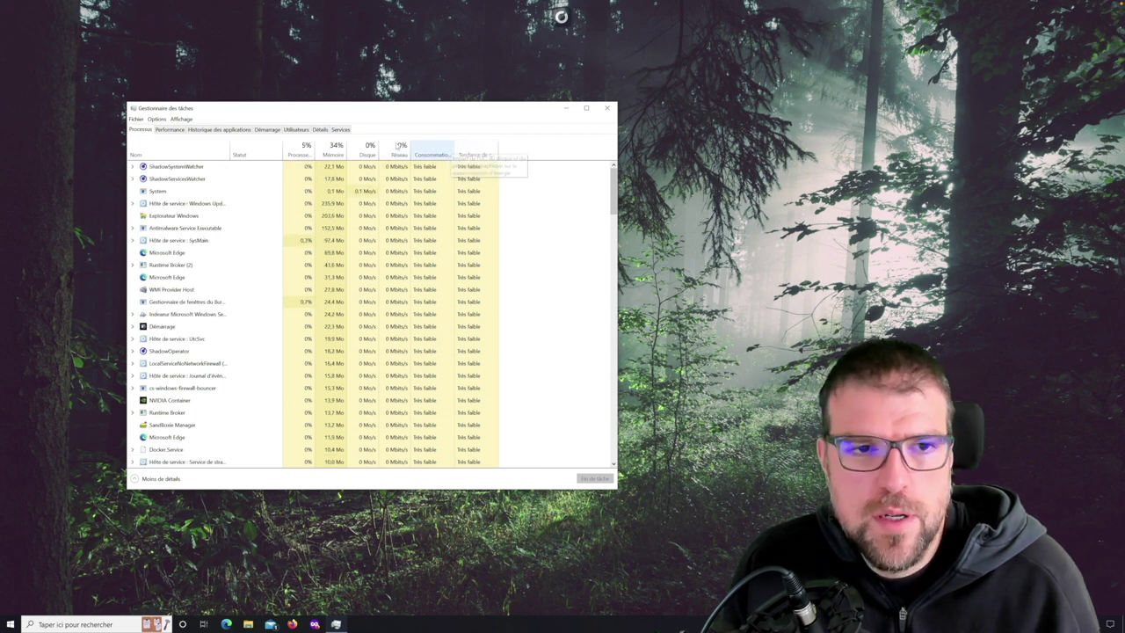
# Step: Show the Mémoire performance graph and open the Moniteur de ressources, moving the windows for a clear view
pyautogui.click(180, 130)
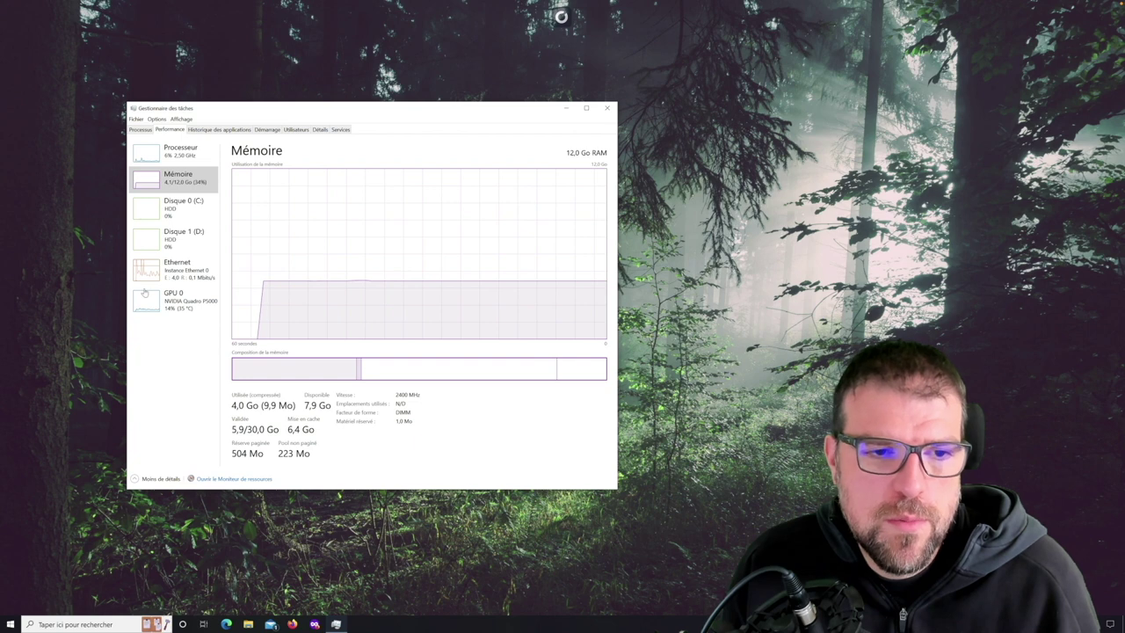
pyautogui.moveTo(261, 361); pyautogui.dragTo(226, 320)
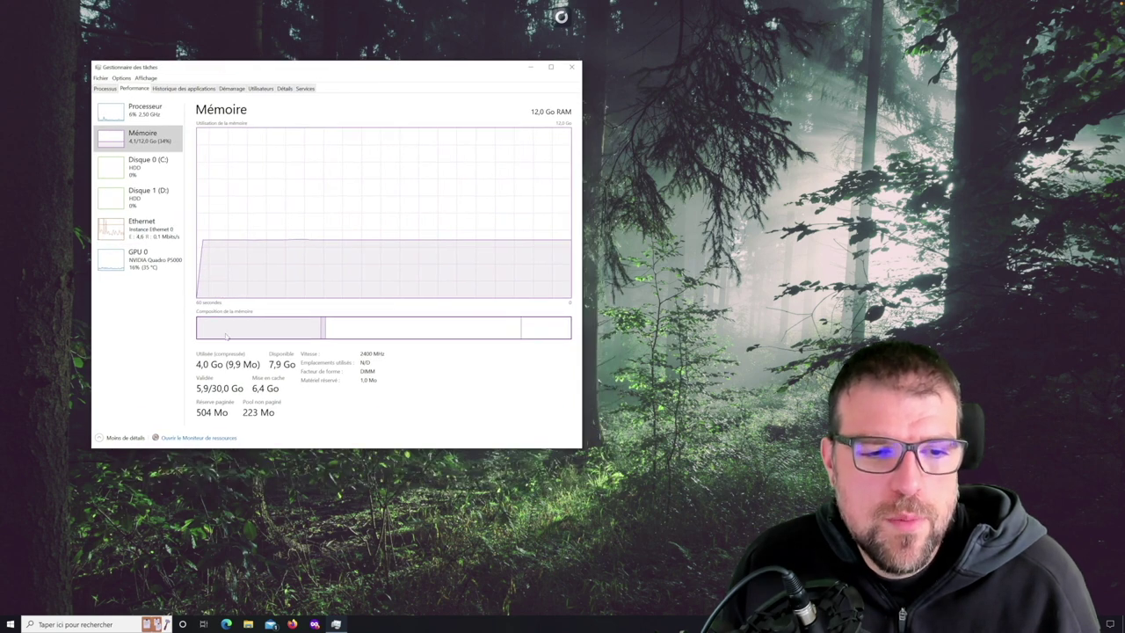
pyautogui.click(202, 440)
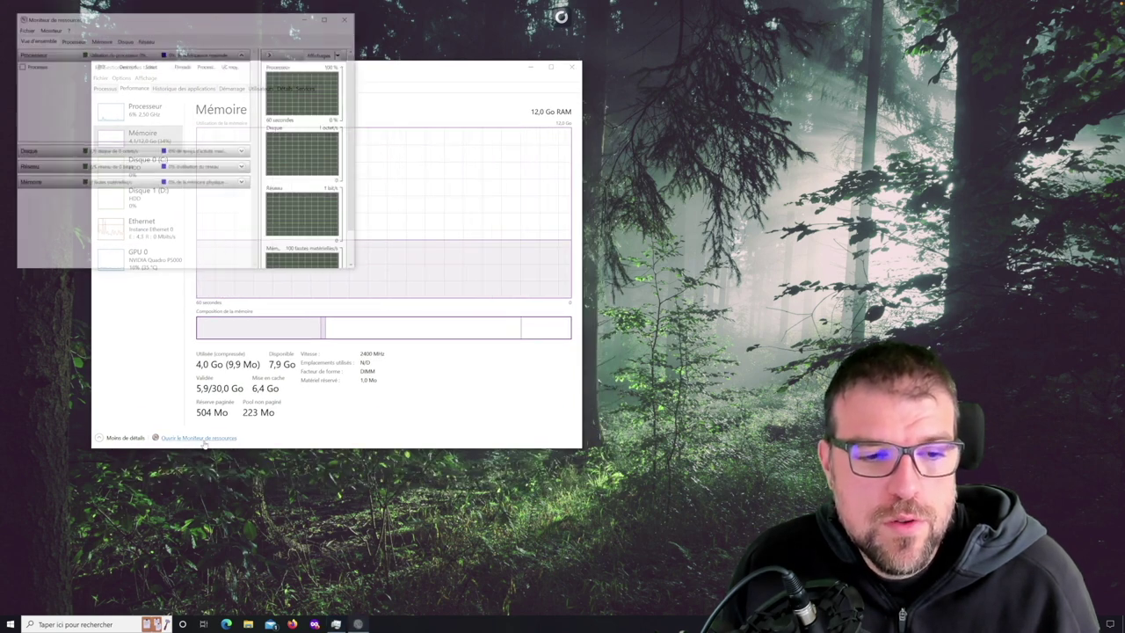
pyautogui.moveTo(58, 13); pyautogui.dragTo(82, 54)
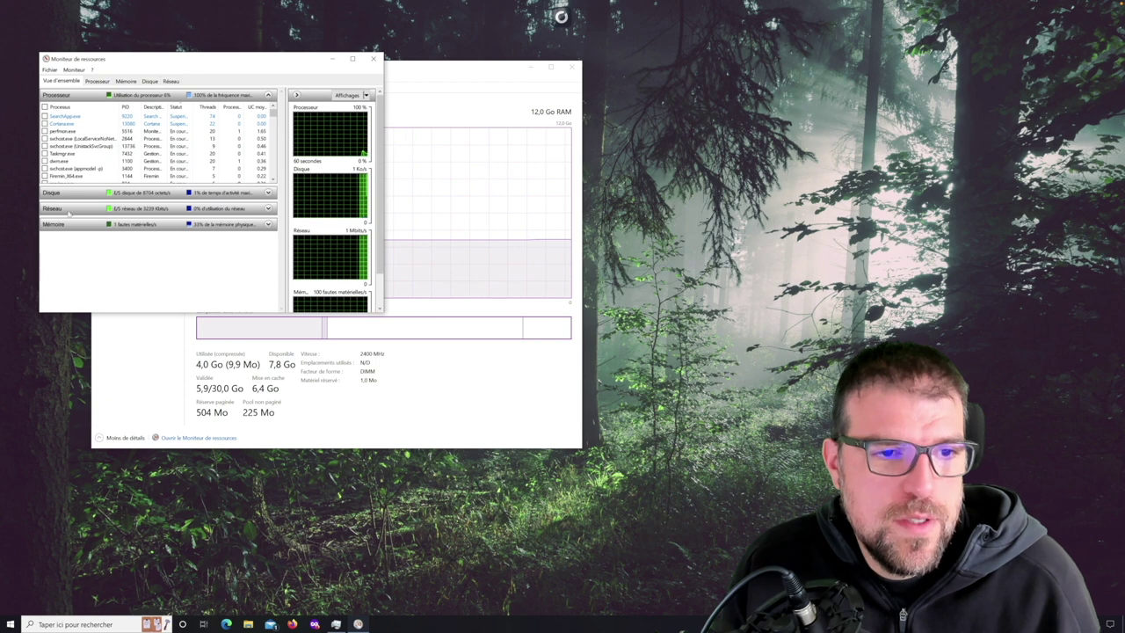
# Step: Examine memory, processor, disk and network activity in the Moniteur de ressources, and close it
pyautogui.click(268, 224)
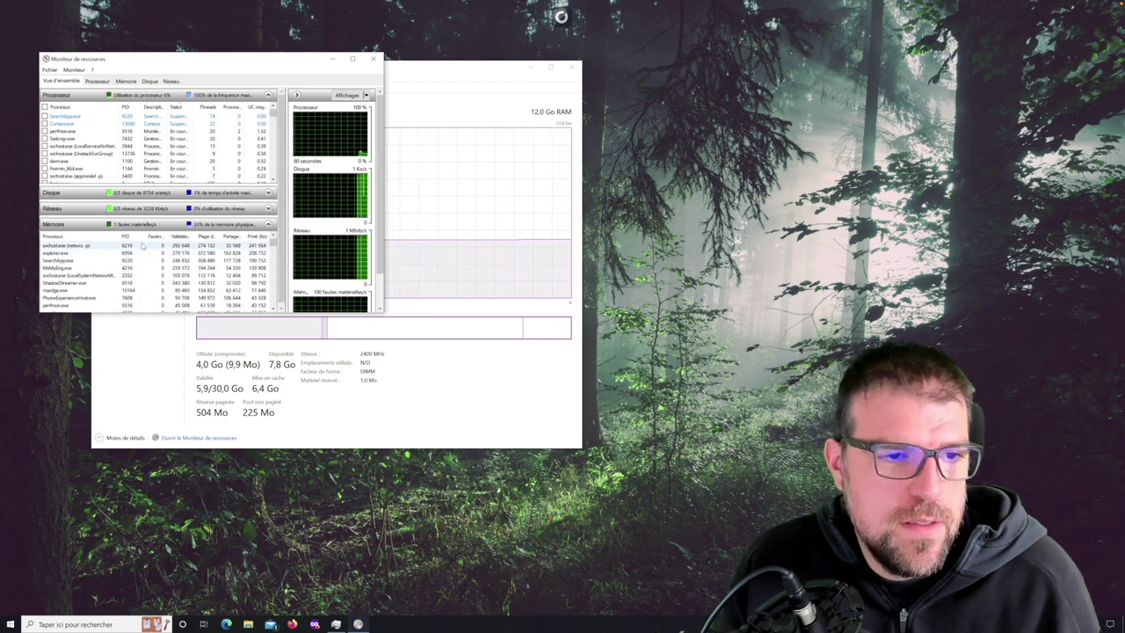
pyautogui.click(97, 81)
pyautogui.click(126, 81)
pyautogui.click(149, 81)
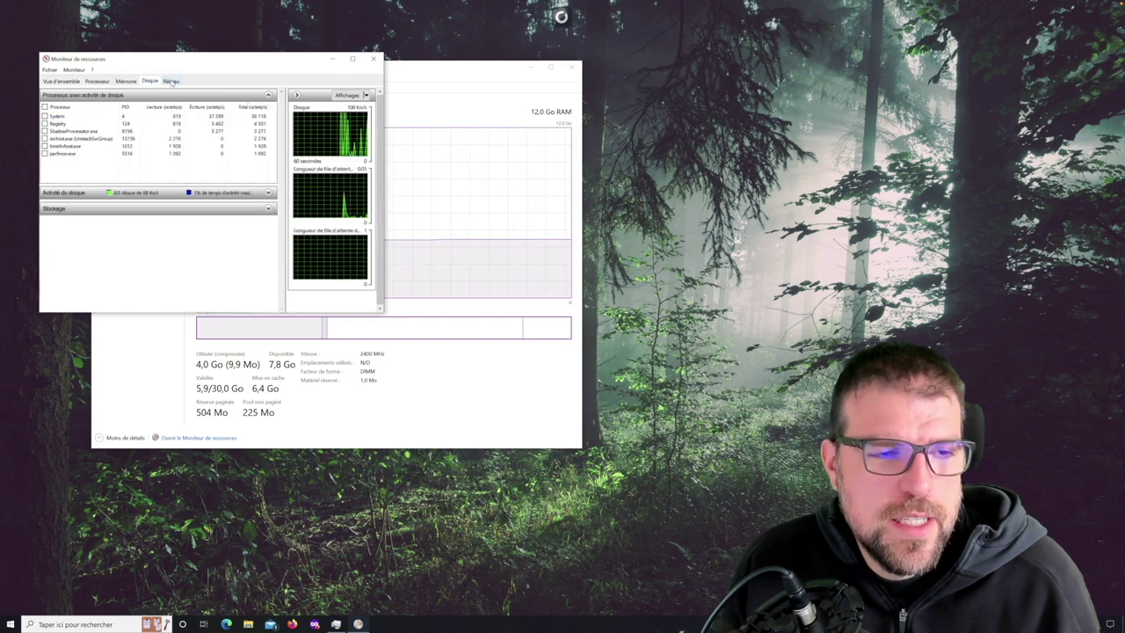
pyautogui.click(172, 81)
pyautogui.click(58, 80)
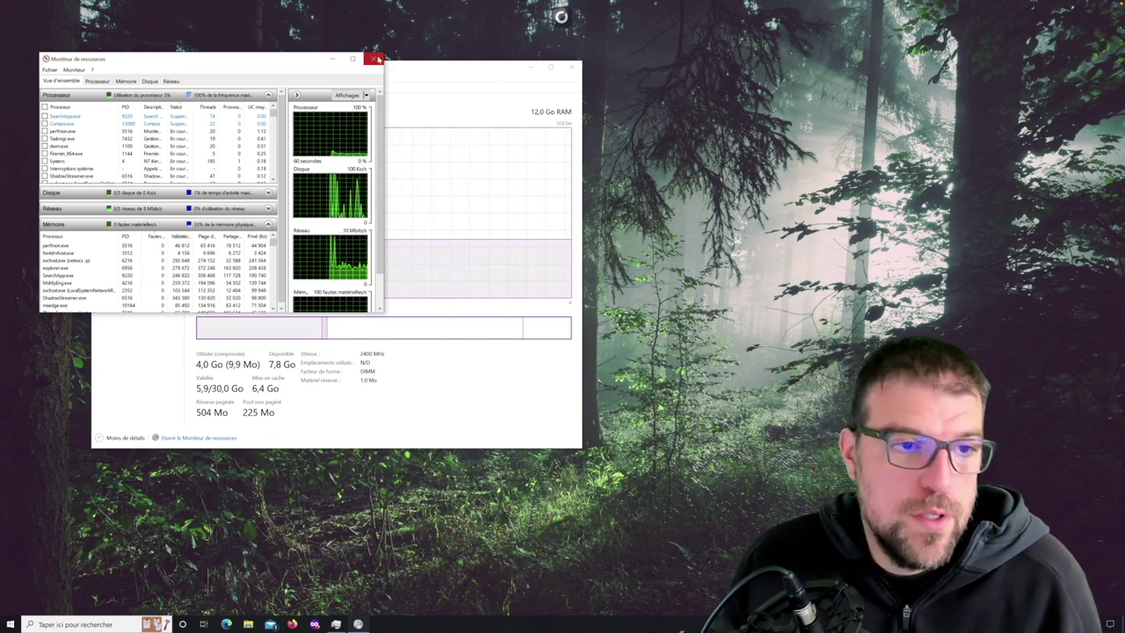
pyautogui.click(376, 59)
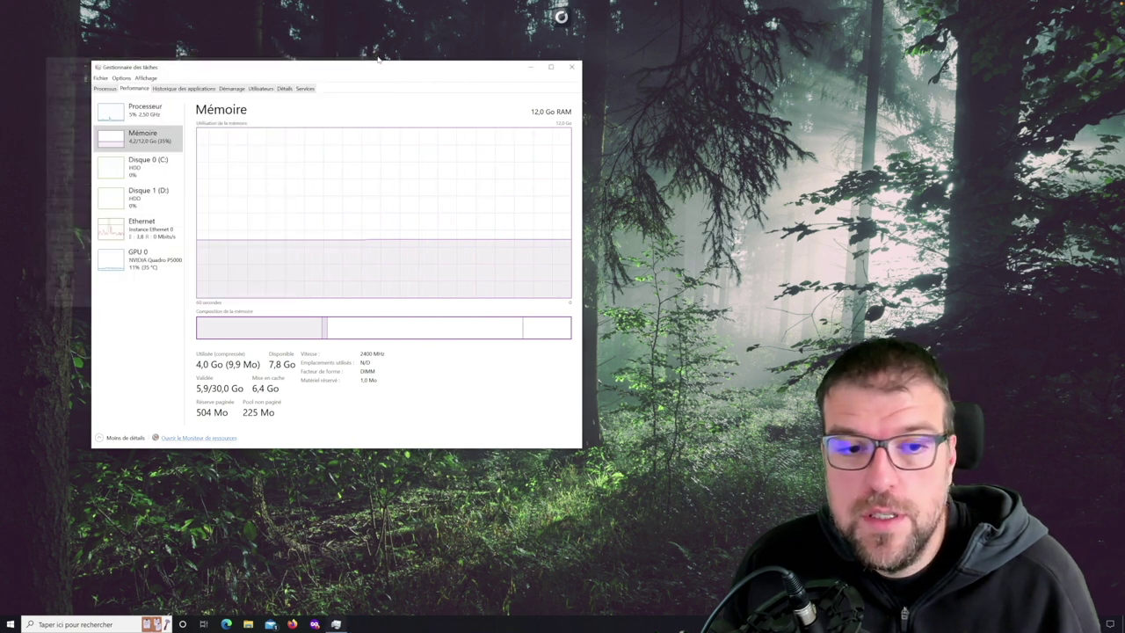
# Step: Review the application history and the startup applications, checking the options for Docker Desktop and RustDesk, and return to the process list
pyautogui.click(188, 89)
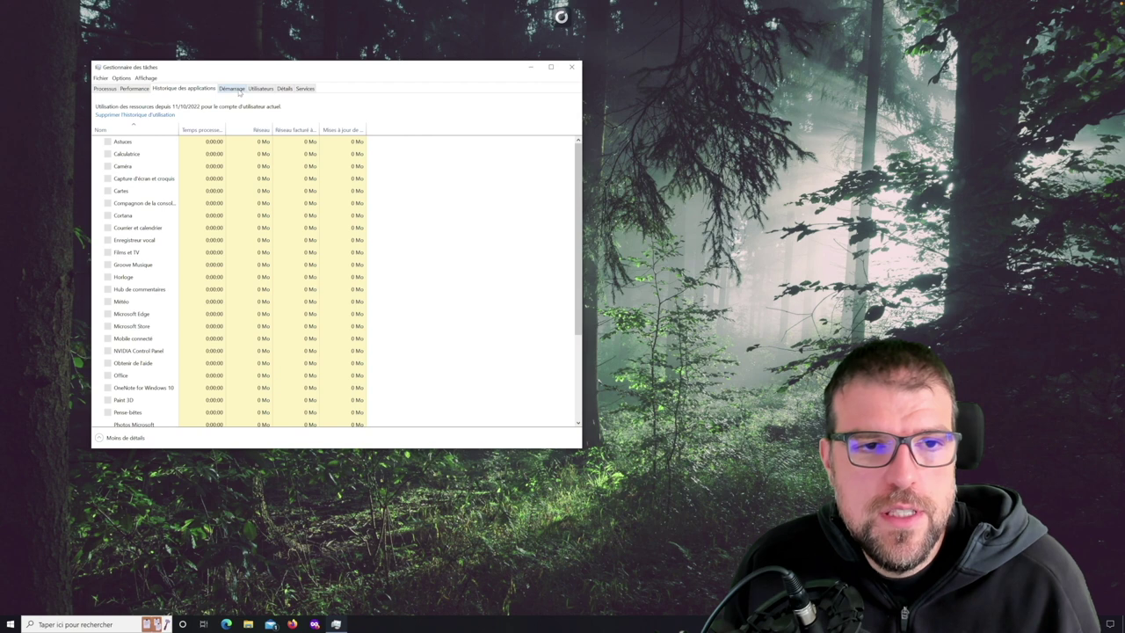
pyautogui.click(233, 89)
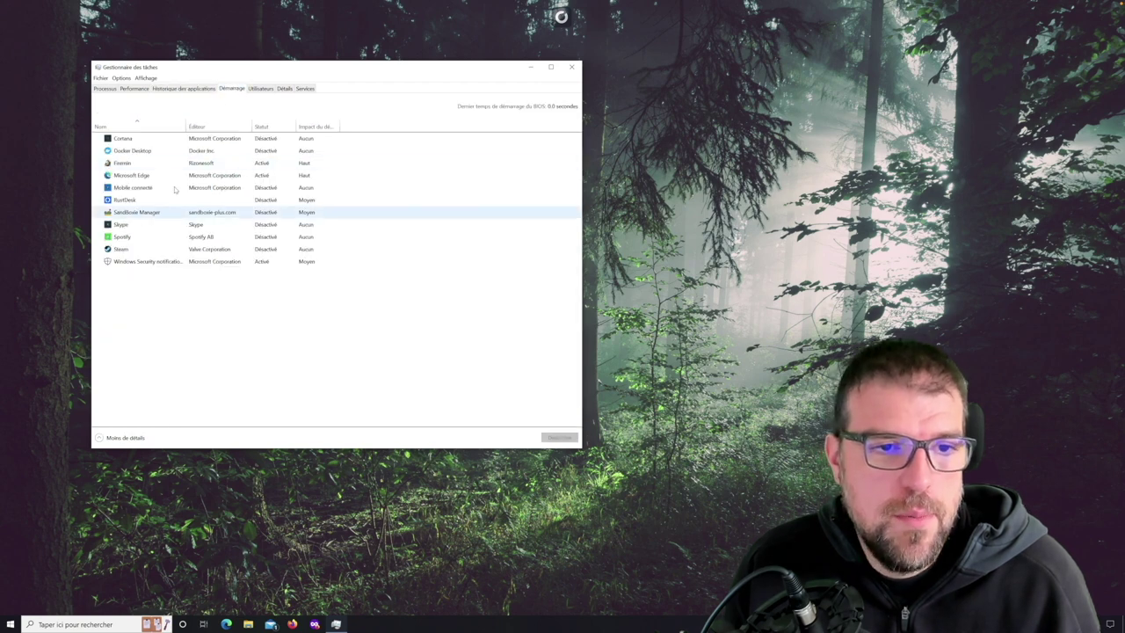
pyautogui.rightClick(155, 163)
pyautogui.rightClick(141, 150)
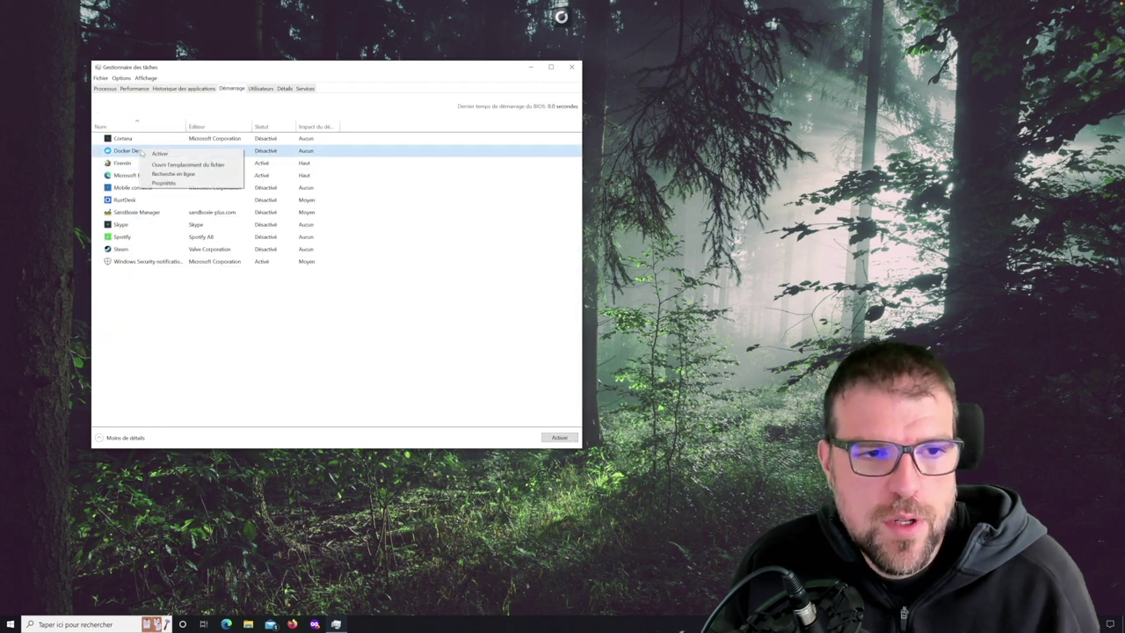
pyautogui.click(172, 202)
pyautogui.rightClick(173, 204)
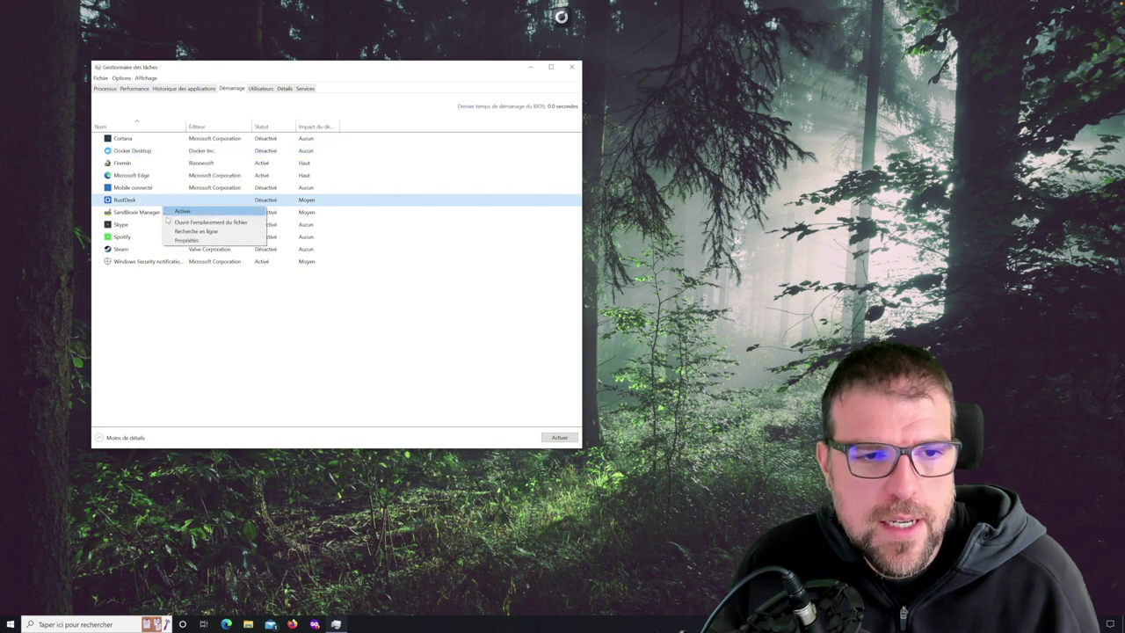
pyautogui.click(343, 201)
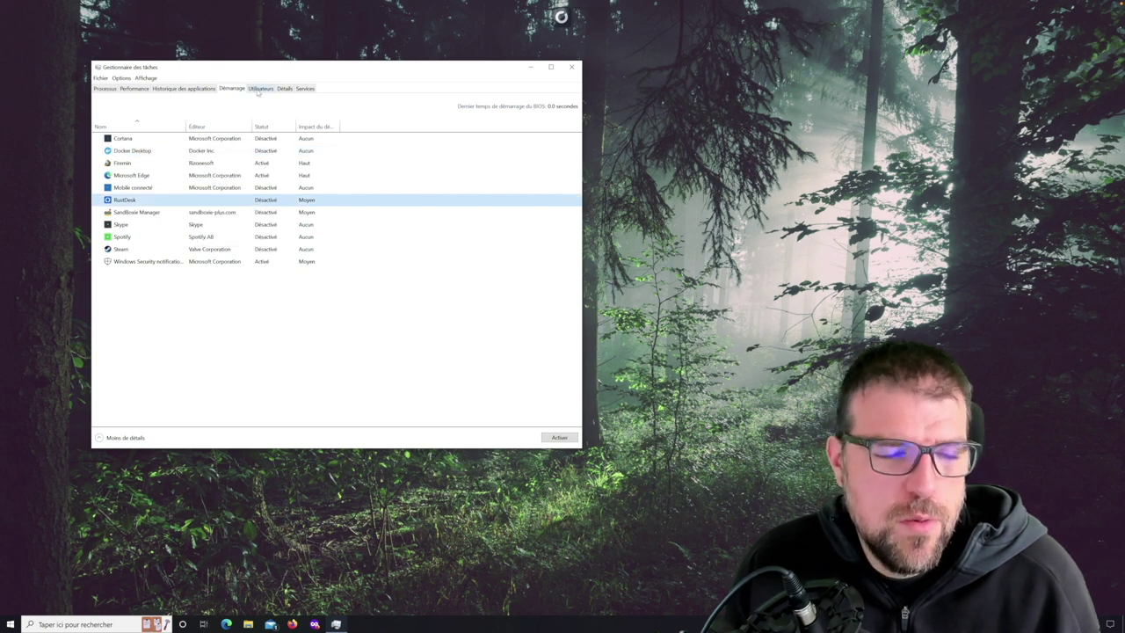
pyautogui.click(104, 89)
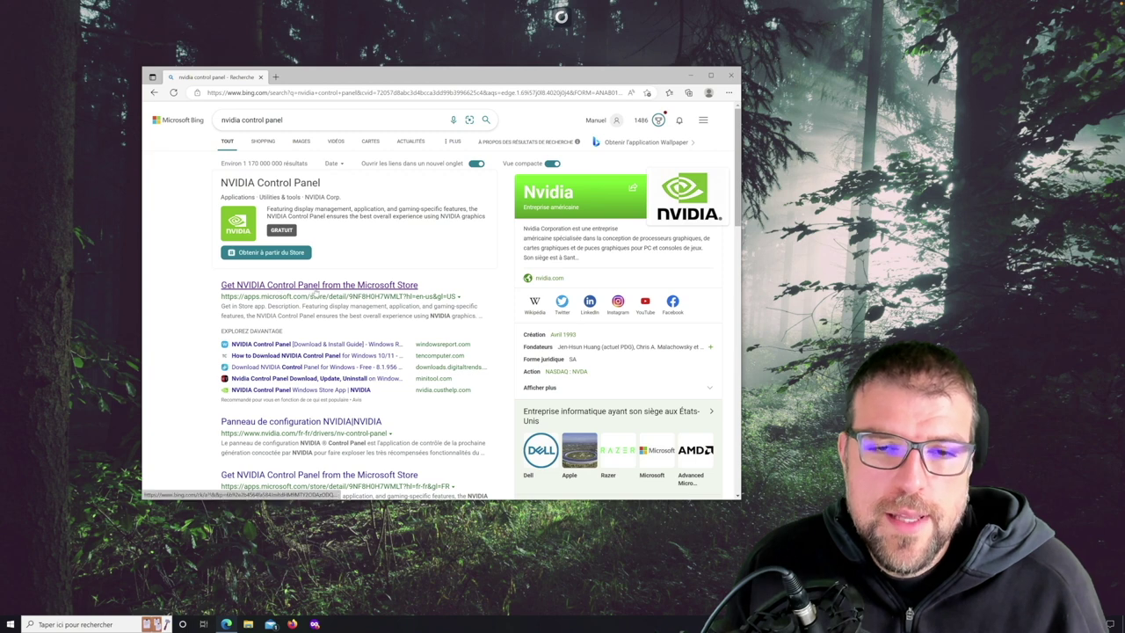
# Step: Look through the Bing results for NVIDIA Control Panel, and show the resolution settings in the Panneau de configuration NVIDIA
pyautogui.scroll(-2, 315, 355)
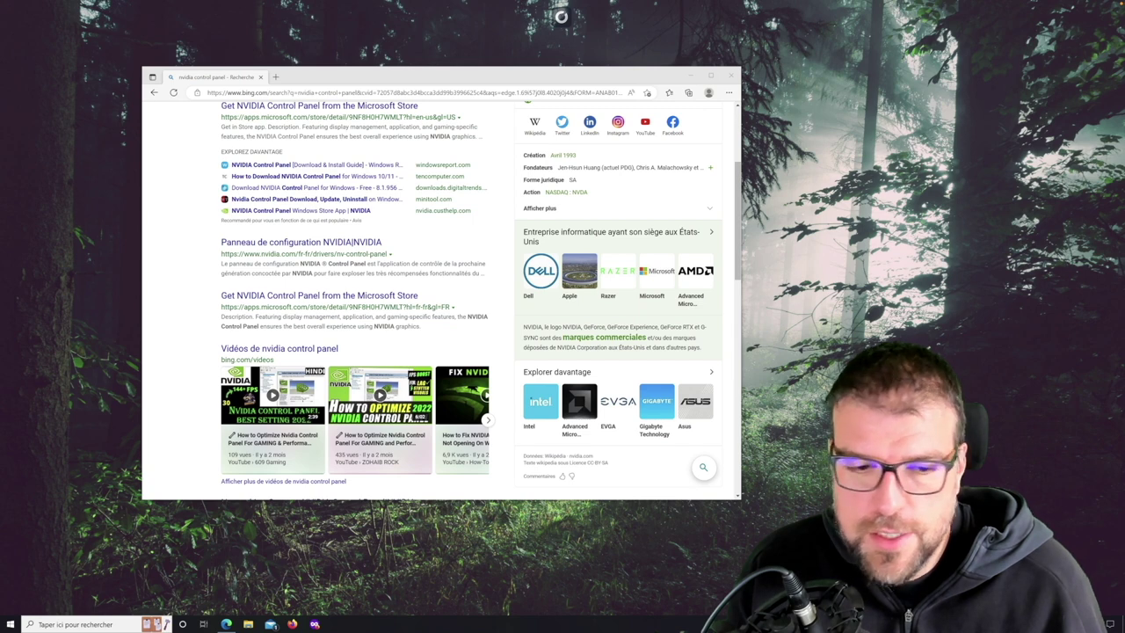
pyautogui.click(136, 123)
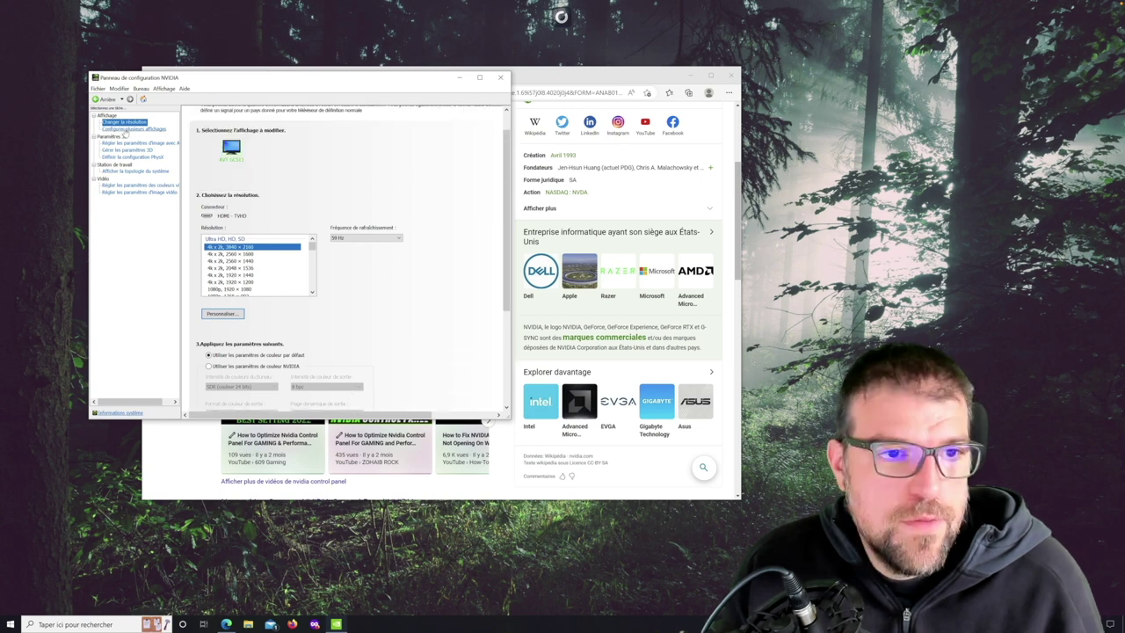
# Step: Enable own preferences in the image settings with preview, trying the slider at Performances before setting it back towards Qualité
pyautogui.click(128, 143)
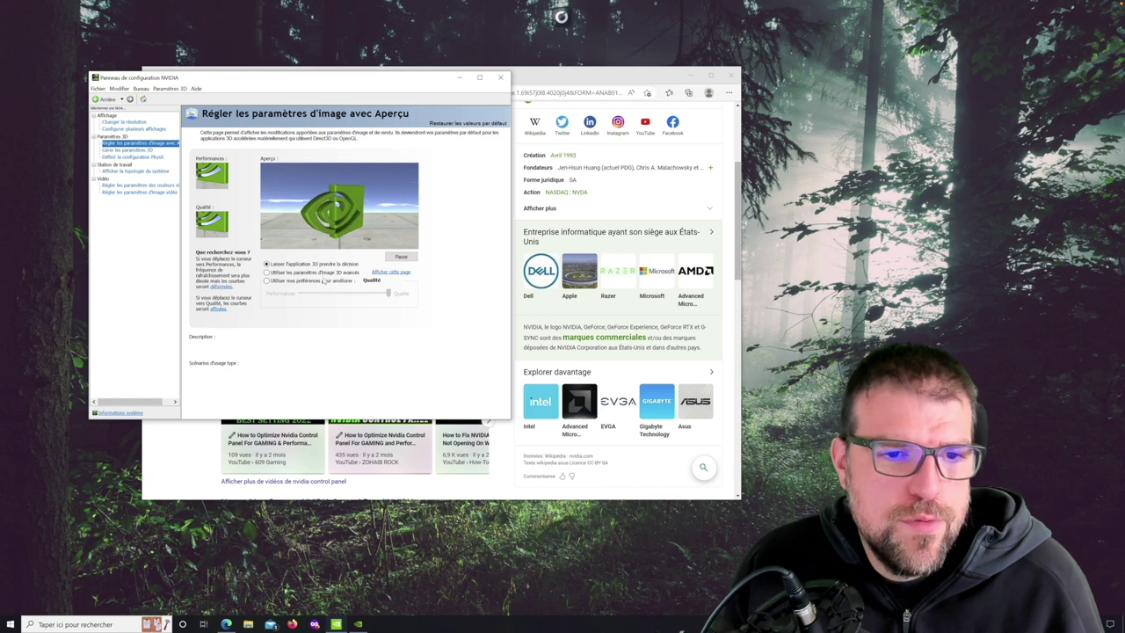
pyautogui.click(295, 281)
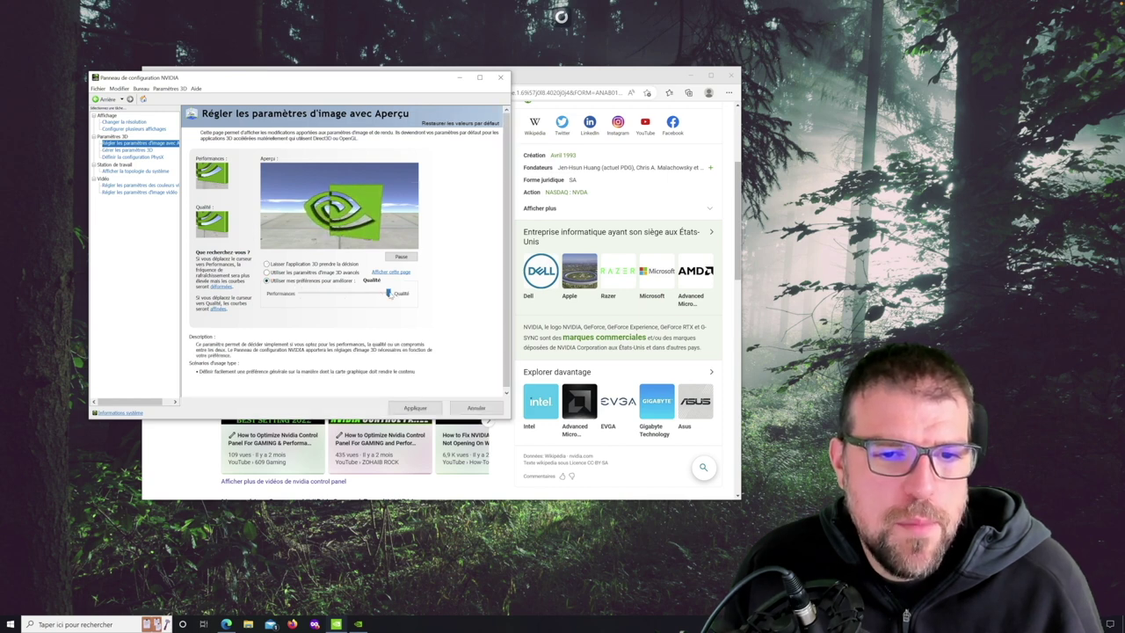
pyautogui.moveTo(388, 293); pyautogui.dragTo(299, 293)
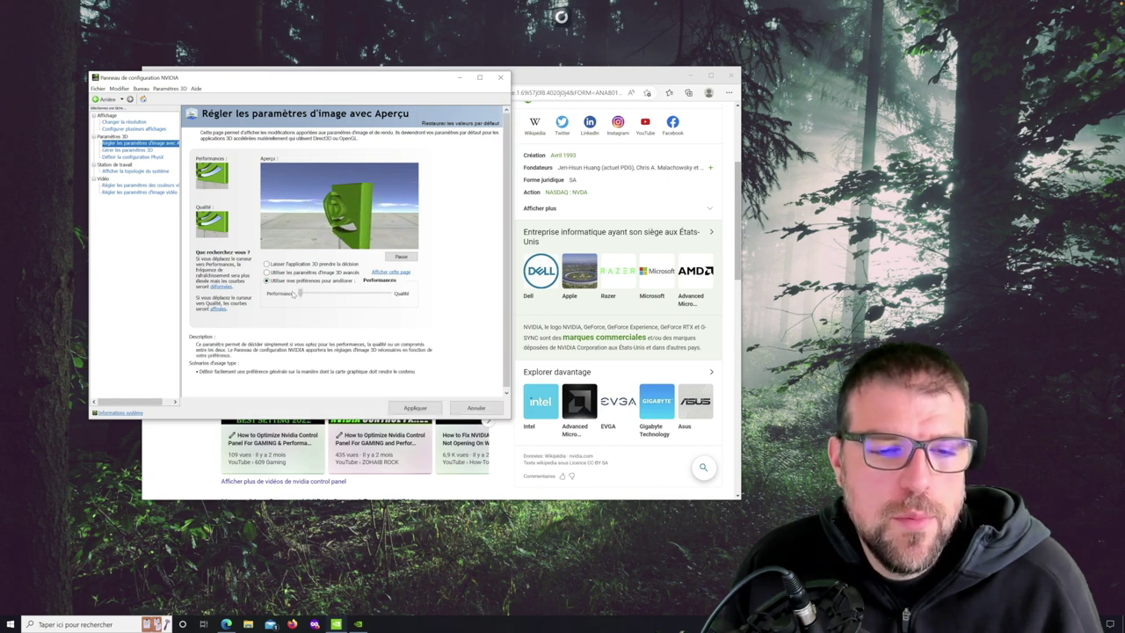
pyautogui.click(385, 296)
# Step: Open the Gérer les paramètres 3D page and display the list of global presets
pyautogui.click(139, 151)
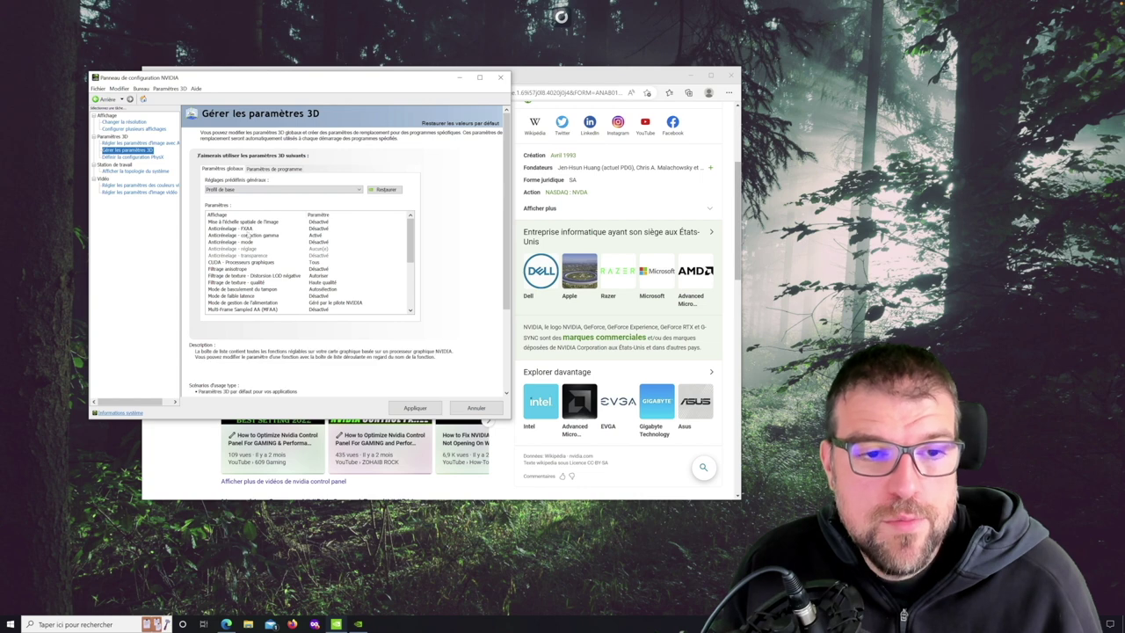
pyautogui.click(281, 189)
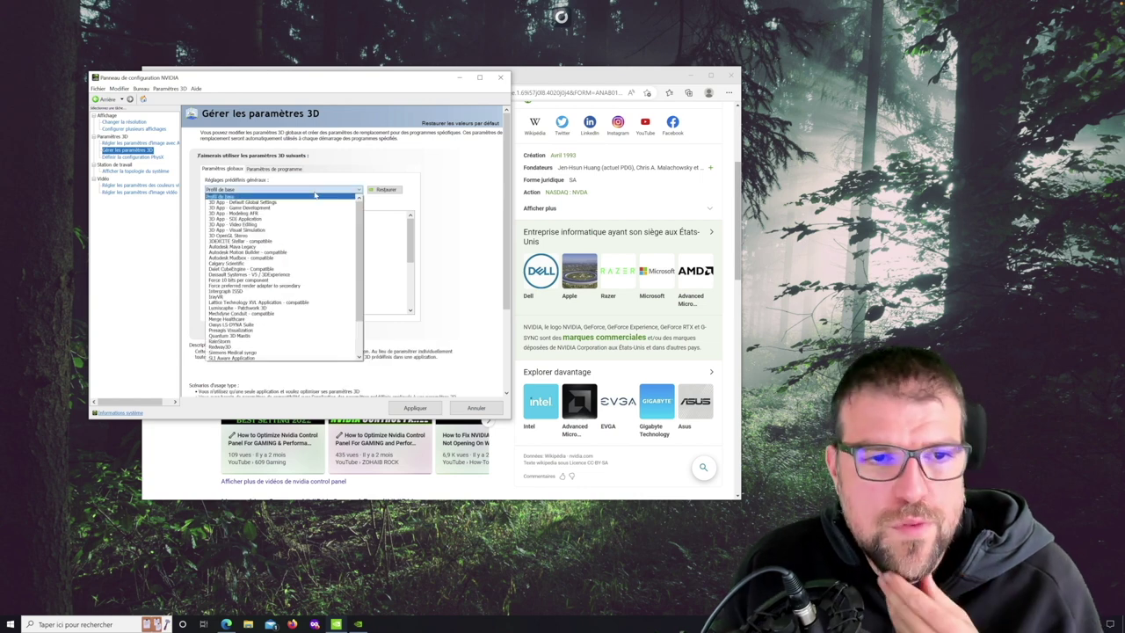